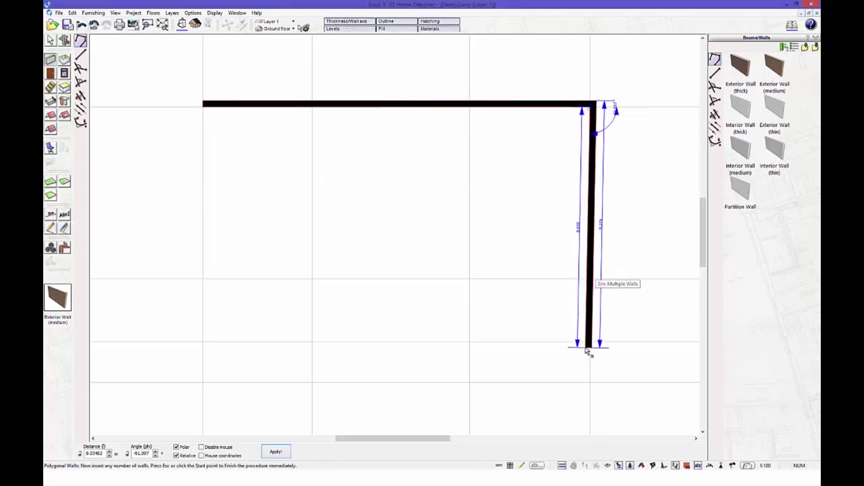
# Complete the exterior outline with Exterior Wall (medium), running down the right side, around a rectangular front projection and back to the start point
pyautogui.click(592, 347)
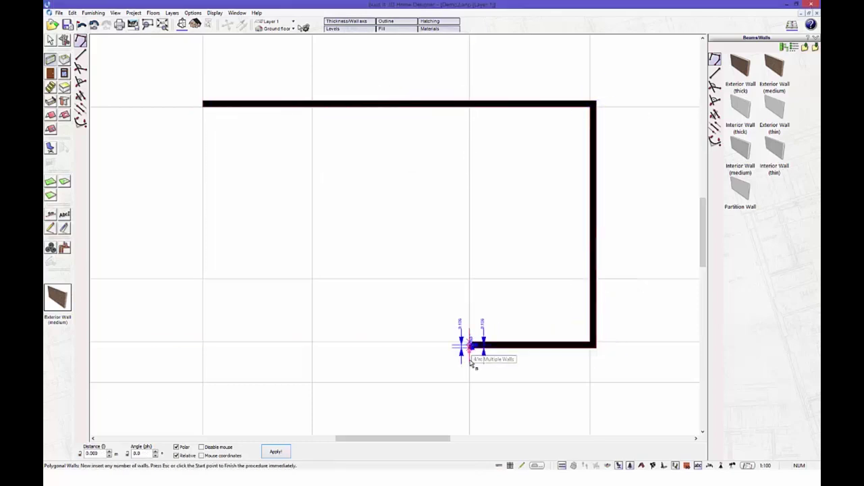
pyautogui.click(470, 346)
pyautogui.click(473, 385)
pyautogui.click(309, 385)
pyautogui.click(308, 345)
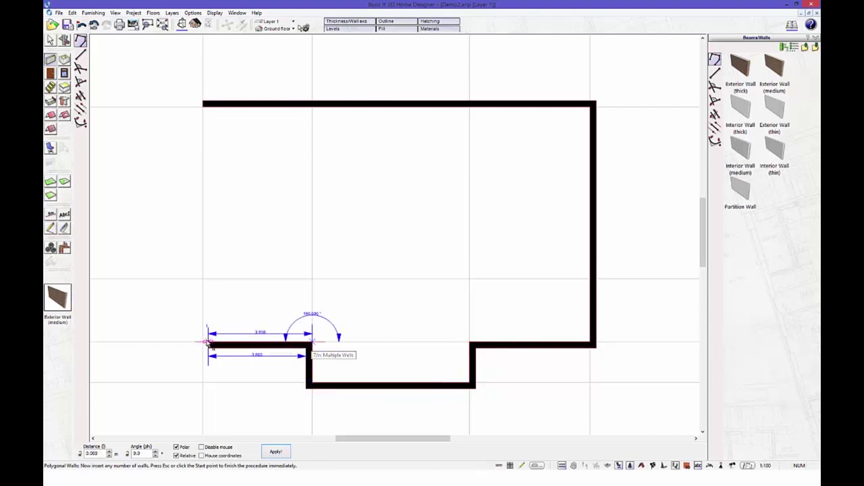
pyautogui.click(202, 346)
pyautogui.click(203, 106)
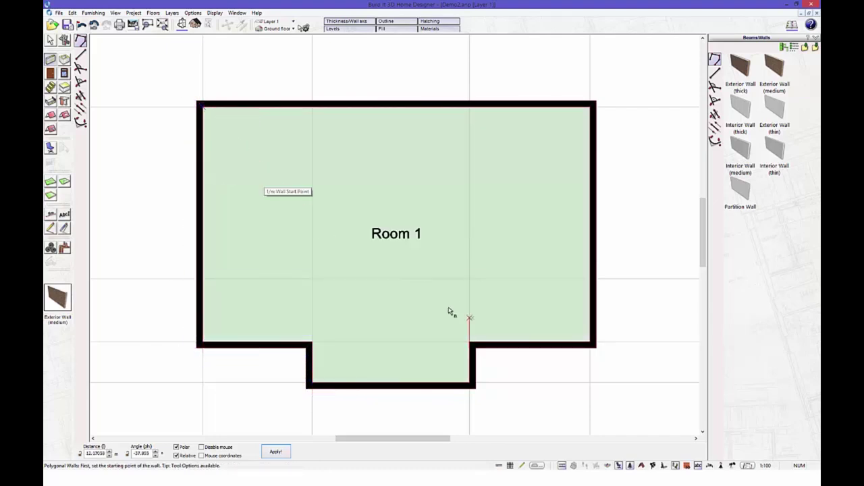
# Divide the interior with two full-depth walls aligned with the front projection's sides, plus a cross wall through the left room
pyautogui.click(311, 341)
pyautogui.click(311, 105)
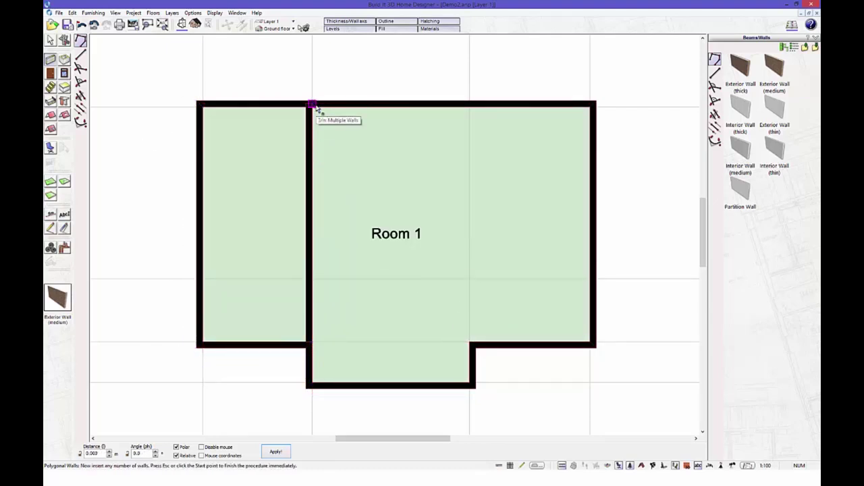
pyautogui.click(473, 341)
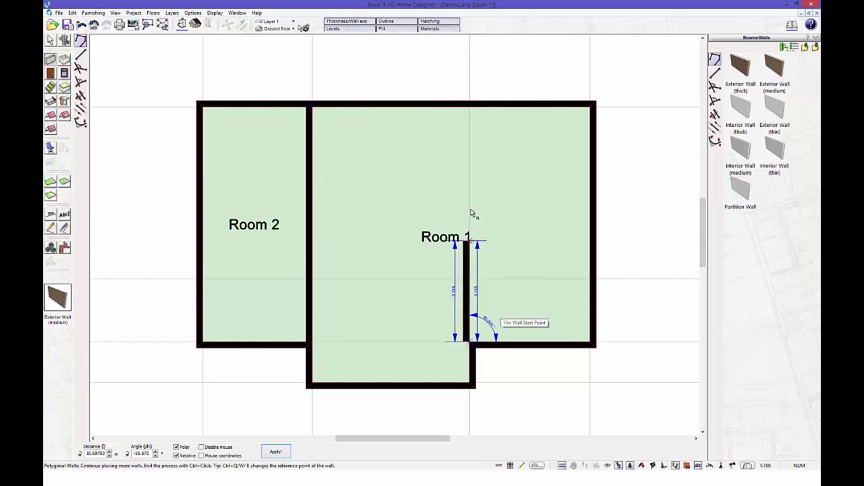
pyautogui.click(469, 106)
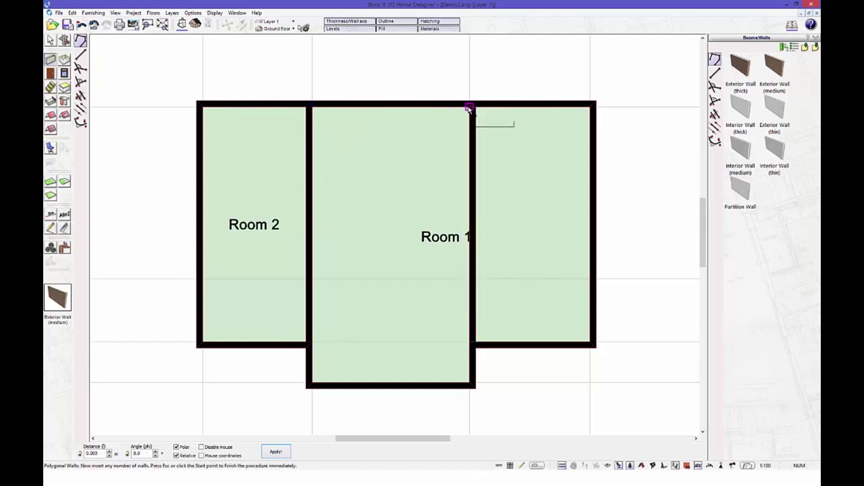
pyautogui.click(200, 197)
pyautogui.click(309, 198)
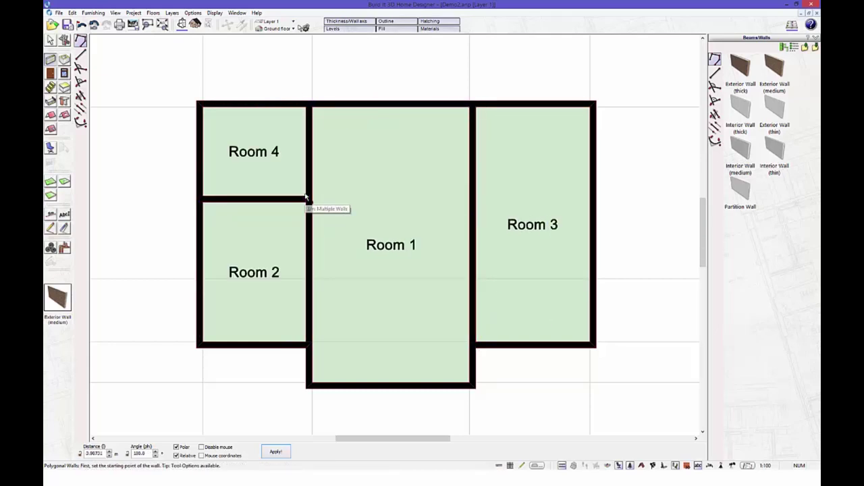
# Split the middle room with a stepped wall that jogs about 1.73 m toward the rear before meeting the right dividing wall
pyautogui.click(313, 247)
pyautogui.click(426, 247)
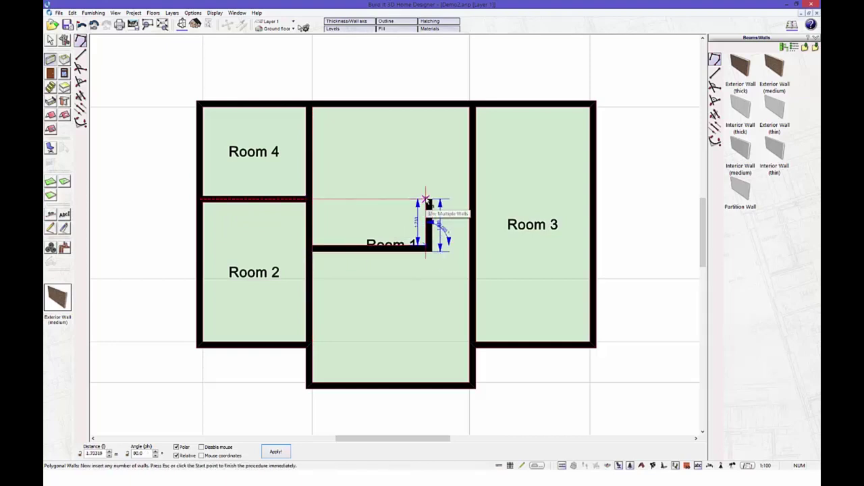
pyautogui.click(429, 202)
pyautogui.click(471, 202)
# Split the right room with a straight cross wall and enclose a small room in the left corner of the front projection
pyautogui.click(476, 251)
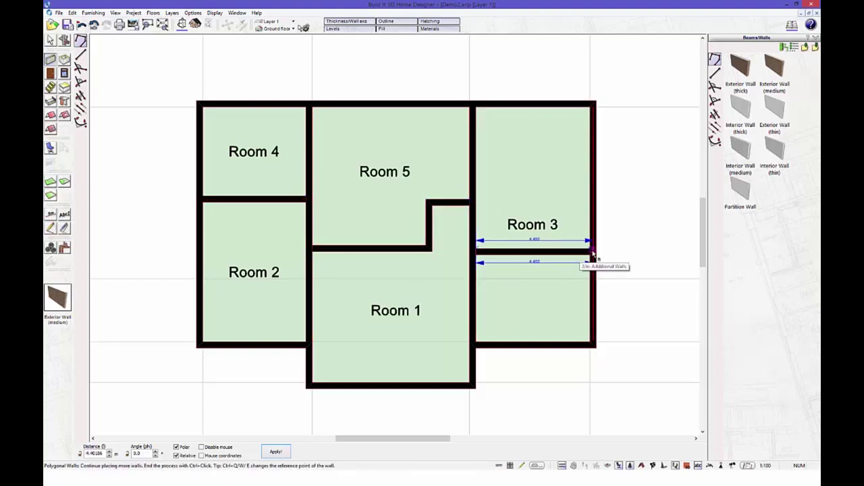
pyautogui.click(593, 251)
pyautogui.click(366, 385)
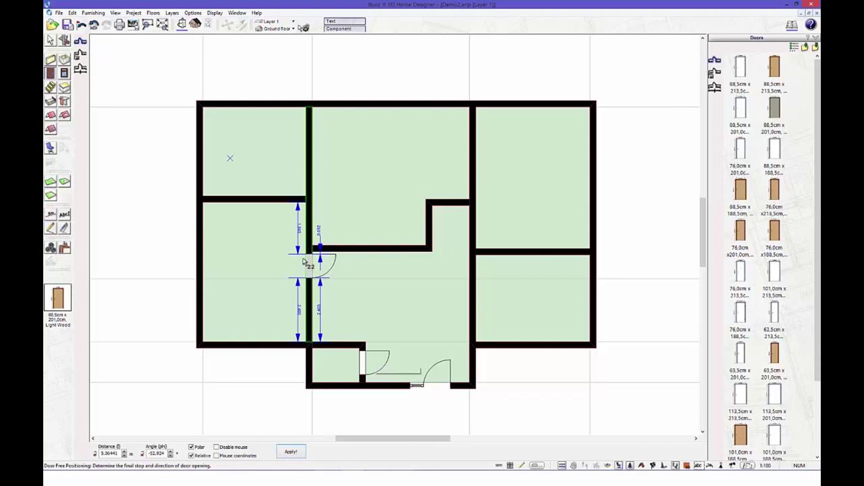
# Place 88,5cm x 201,0cm Light Wood doors from the hall into the front-left, rear-middle and front-right rooms, opening into those rooms
pyautogui.click(313, 269)
pyautogui.click(410, 252)
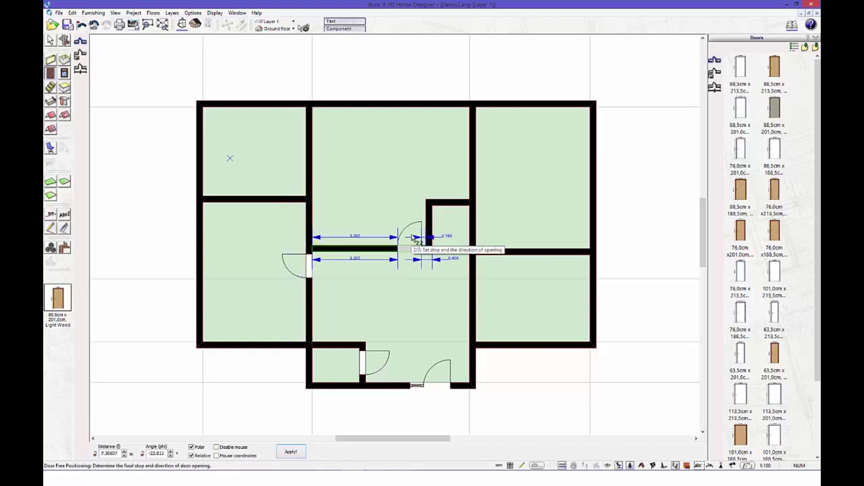
pyautogui.click(414, 238)
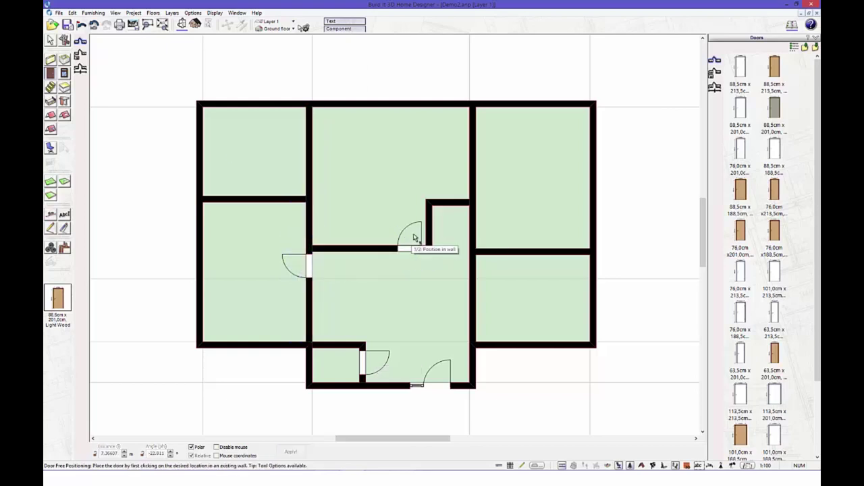
pyautogui.click(476, 274)
pyautogui.click(488, 265)
# Add a door from the rear-middle room into the rear-left room and an outward-opening door in the middle room's rear exterior wall
pyautogui.click(311, 182)
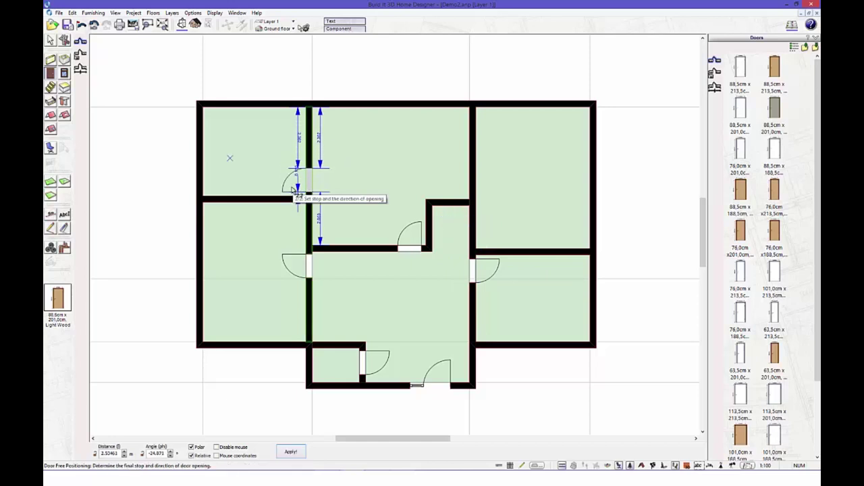
pyautogui.click(299, 192)
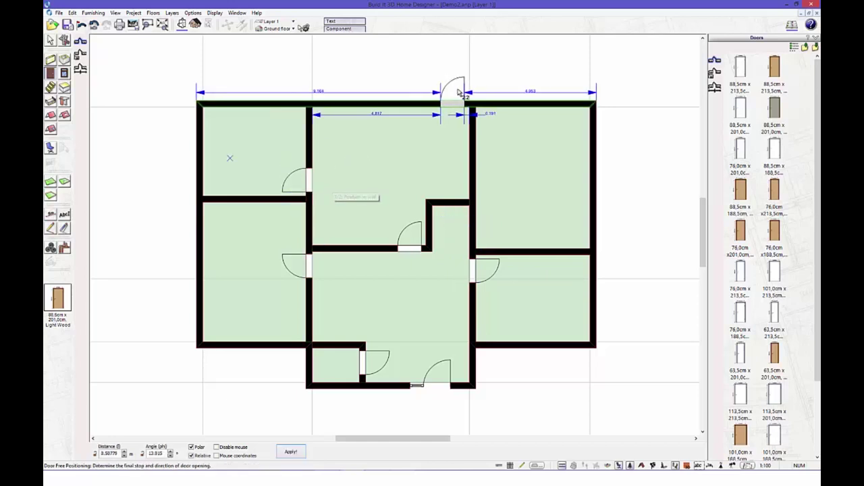
pyautogui.click(455, 106)
pyautogui.click(473, 88)
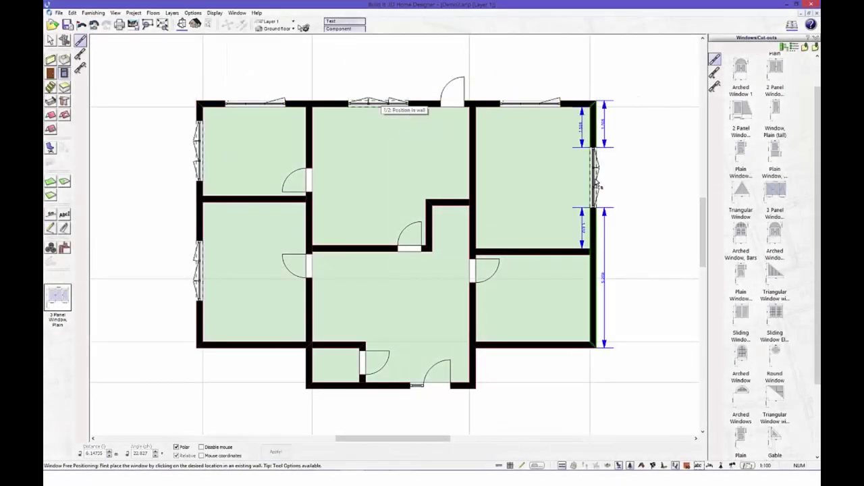
# Insert plain 3 Panel Windows in the rear-right room's side wall and in the front walls of the front-right and front-left rooms
pyautogui.click(596, 181)
pyautogui.click(603, 187)
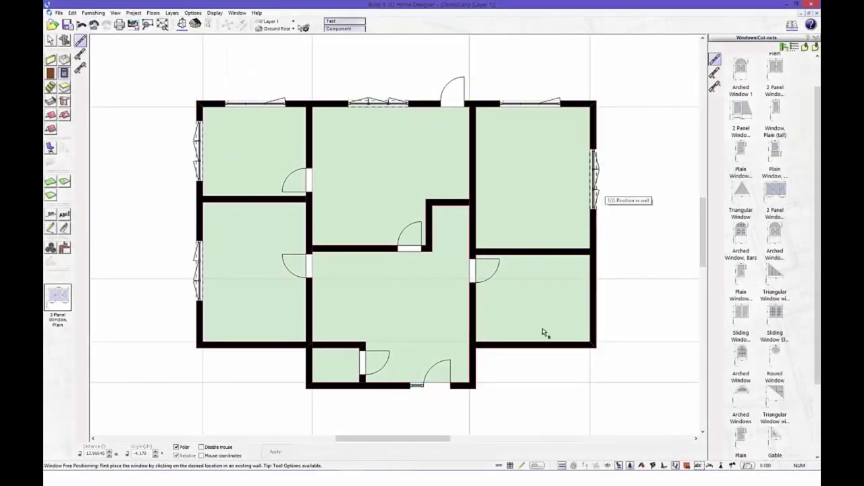
pyautogui.click(538, 346)
pyautogui.click(536, 355)
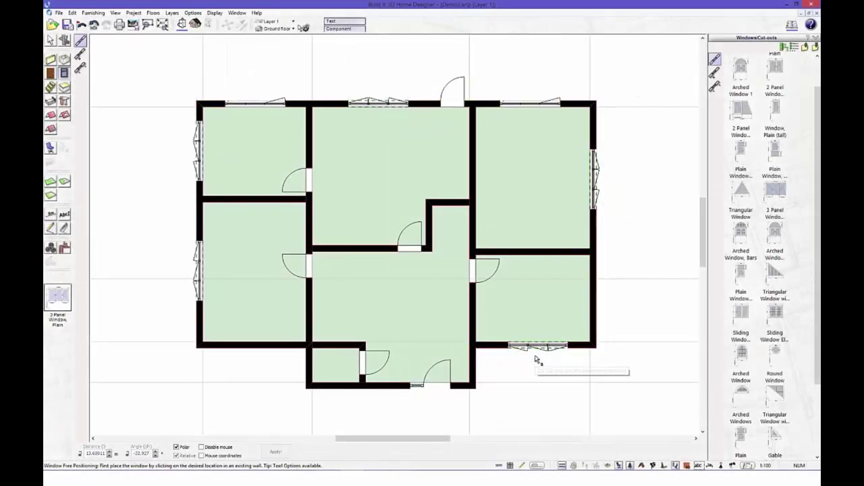
pyautogui.click(256, 347)
pyautogui.click(262, 355)
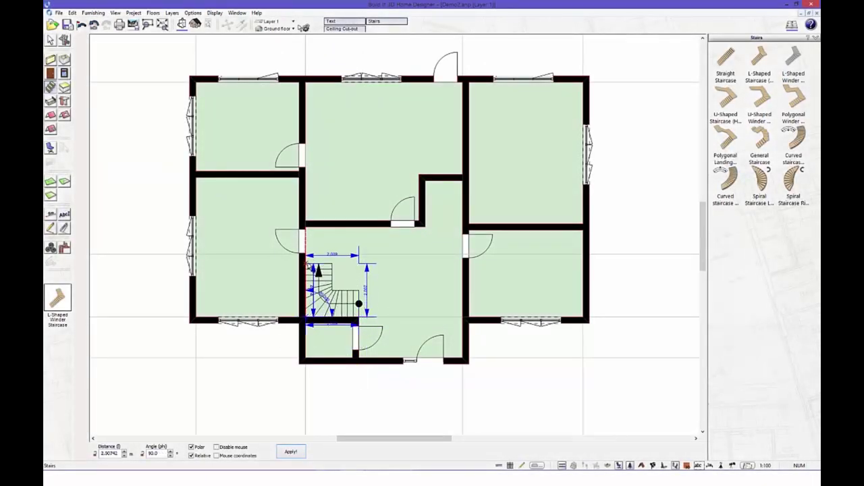
# Place an L-Shaped Winder Staircase of about 2.25 by 2.01 m in the hall's front-left corner, with type Solid stairs, wall underneath
pyautogui.click(309, 260)
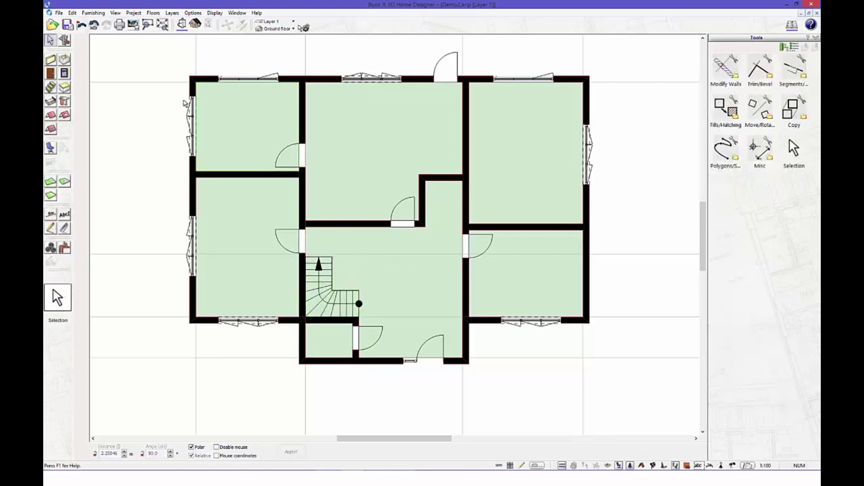
pyautogui.click(331, 285)
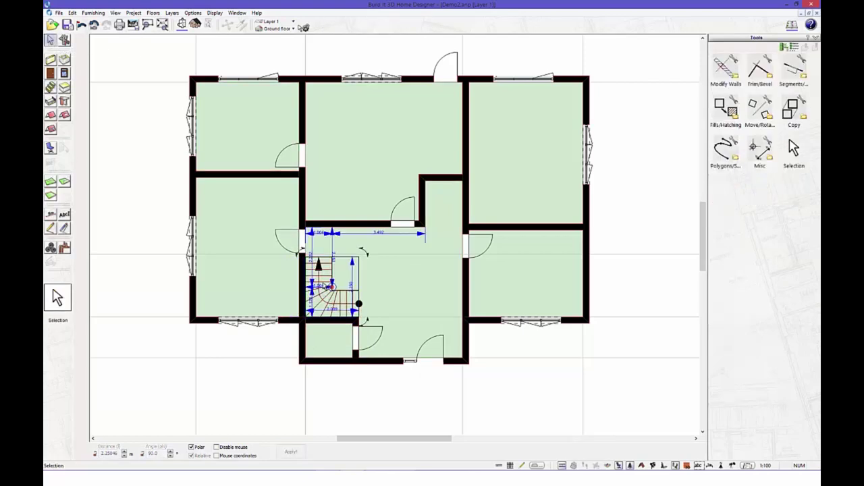
pyautogui.click(417, 22)
pyautogui.moveTo(313, 42); pyautogui.dragTo(494, 56)
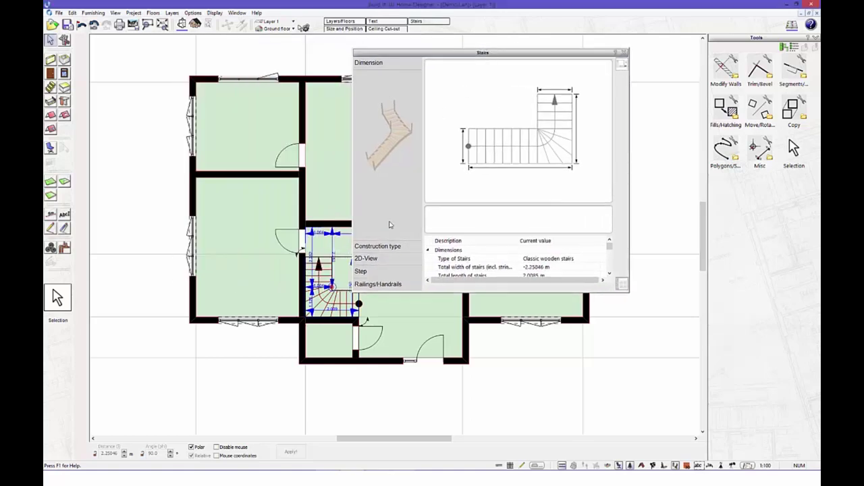
pyautogui.click(385, 246)
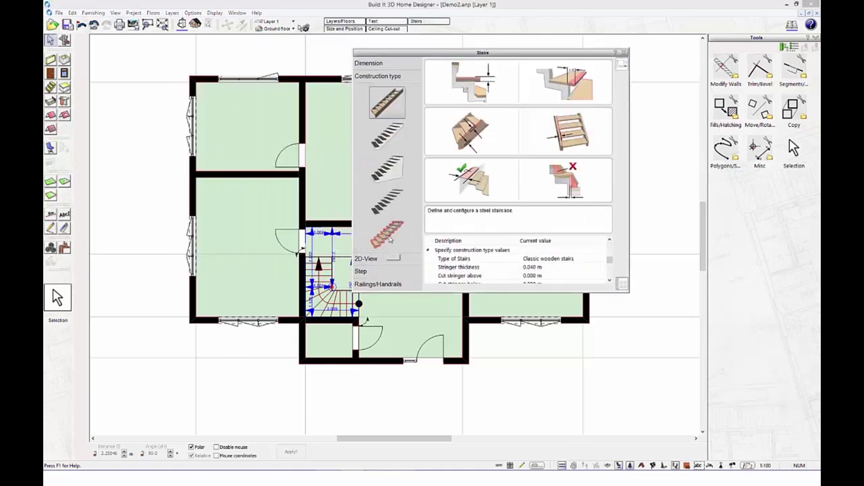
pyautogui.click(389, 169)
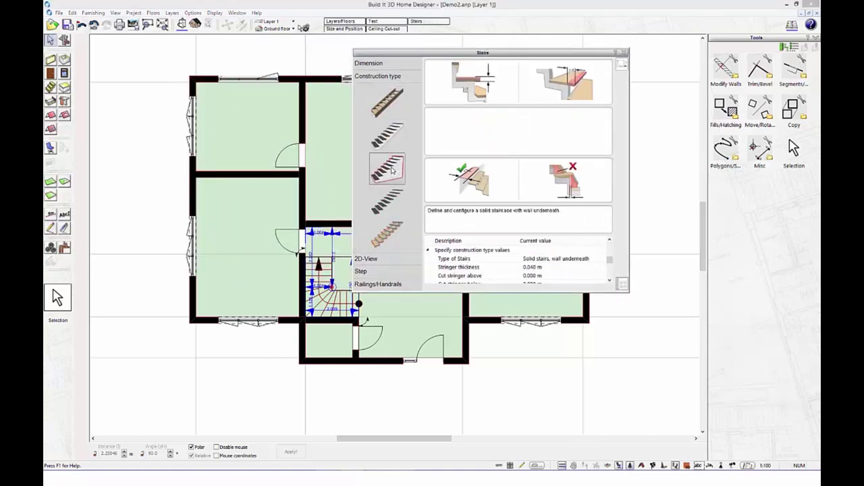
pyautogui.click(625, 54)
# Inspect the ground floor and its staircase in the 3D view
pyautogui.click(194, 24)
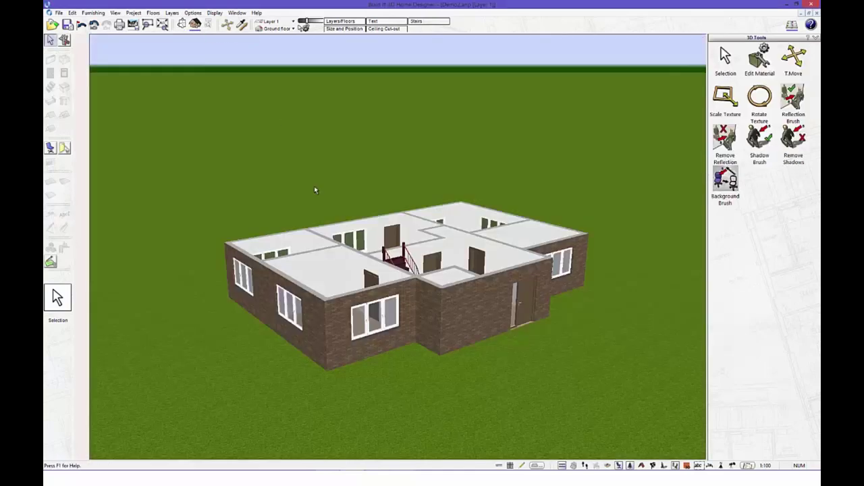
pyautogui.moveTo(400, 237); pyautogui.dragTo(407, 235)
pyautogui.scroll(2, 264, 263)
pyautogui.moveTo(264, 263); pyautogui.dragTo(289, 259)
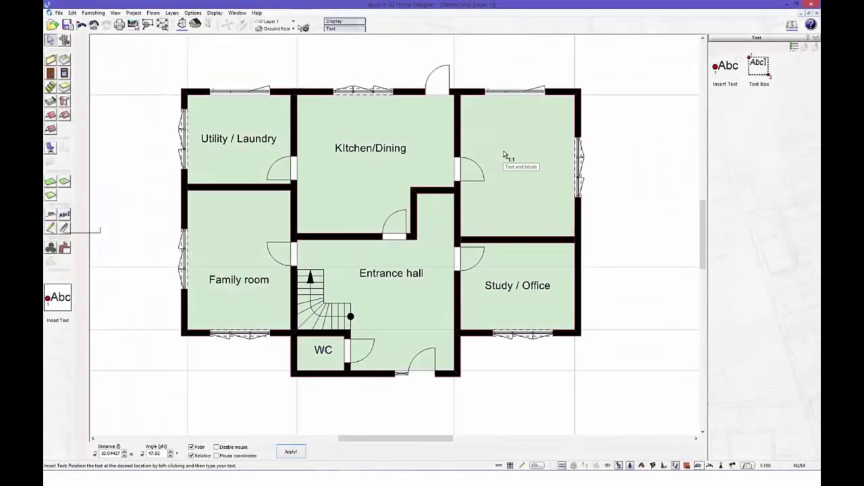
# Label the rear-right room "Living room" and reposition the label closer to the room's centre
pyautogui.click(503, 152)
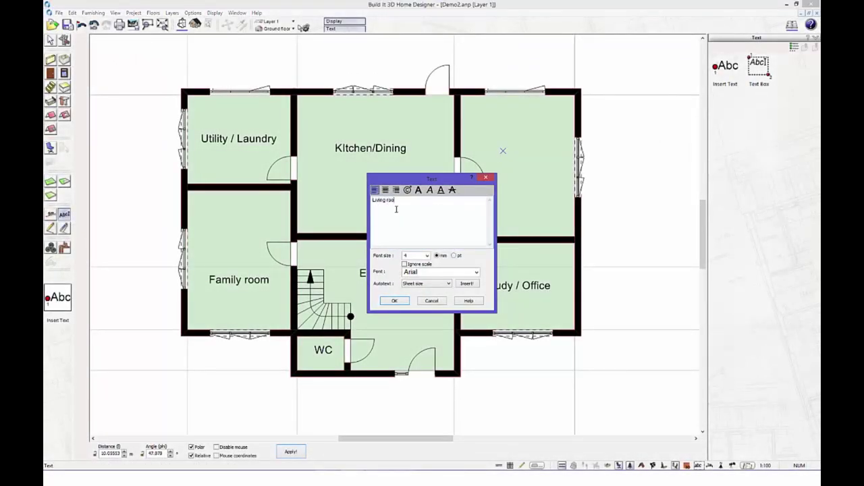
pyautogui.click(388, 303)
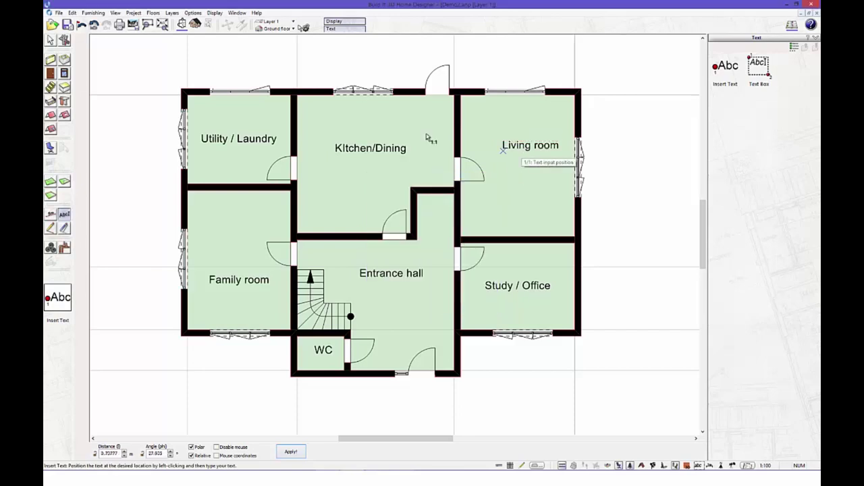
pyautogui.click(50, 40)
pyautogui.moveTo(522, 149); pyautogui.dragTo(513, 157)
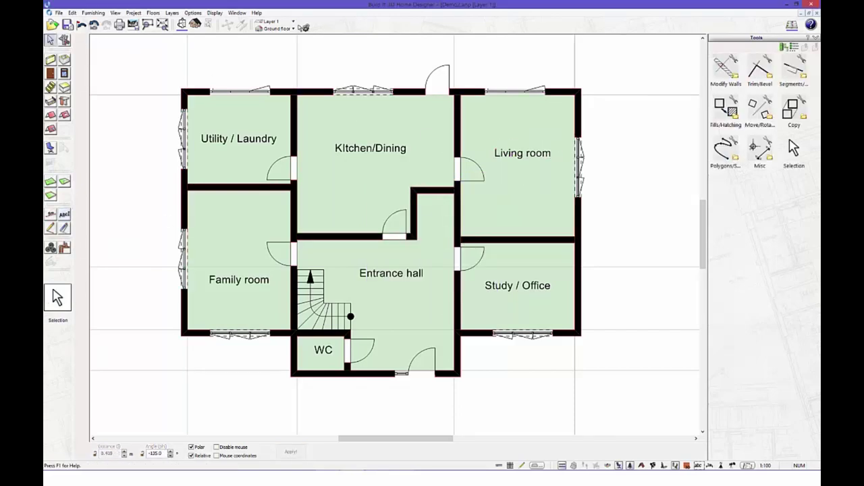
# Examine the room layout in 3D from another angle and return to the 2D plan
pyautogui.click(196, 25)
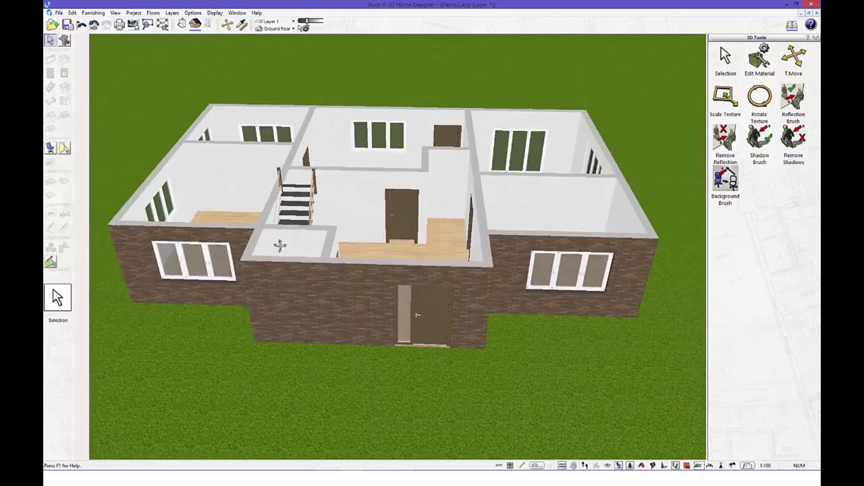
pyautogui.moveTo(279, 246); pyautogui.dragTo(301, 246)
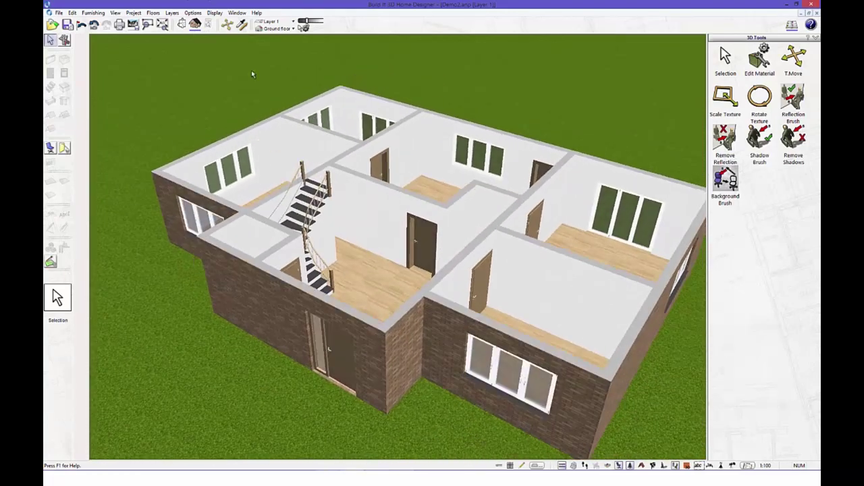
pyautogui.click(181, 24)
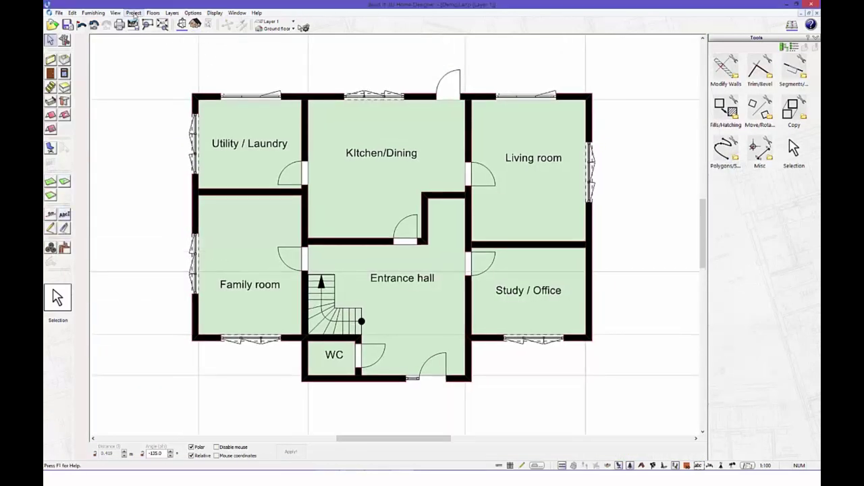
# Add Floor 2 above the ground floor, transferring all walls together with their windows, doors and openings
pyautogui.click(154, 12)
pyautogui.click(178, 34)
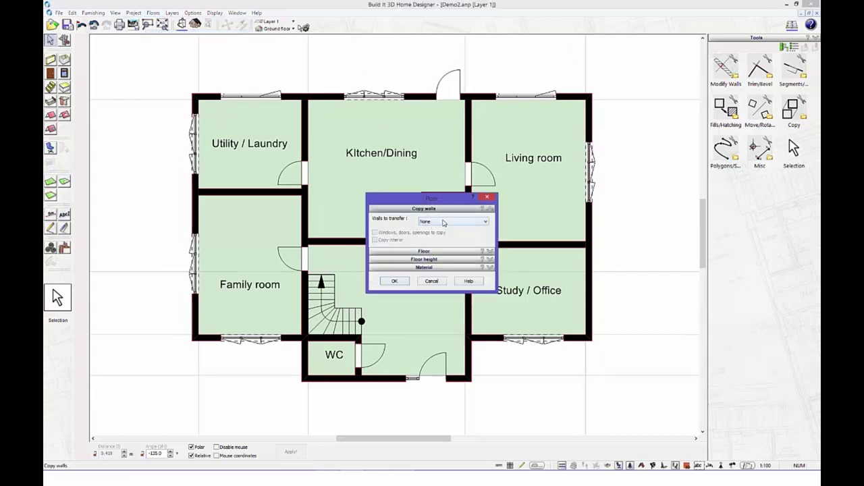
pyautogui.click(443, 222)
pyautogui.click(436, 235)
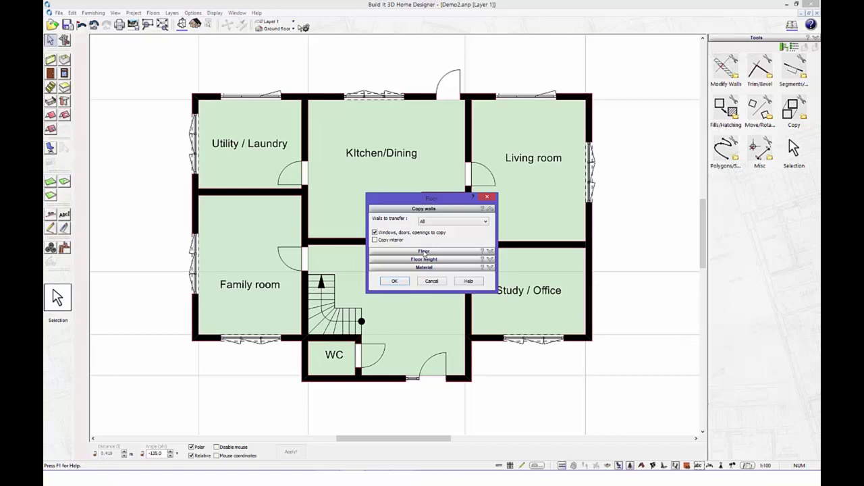
pyautogui.click(424, 252)
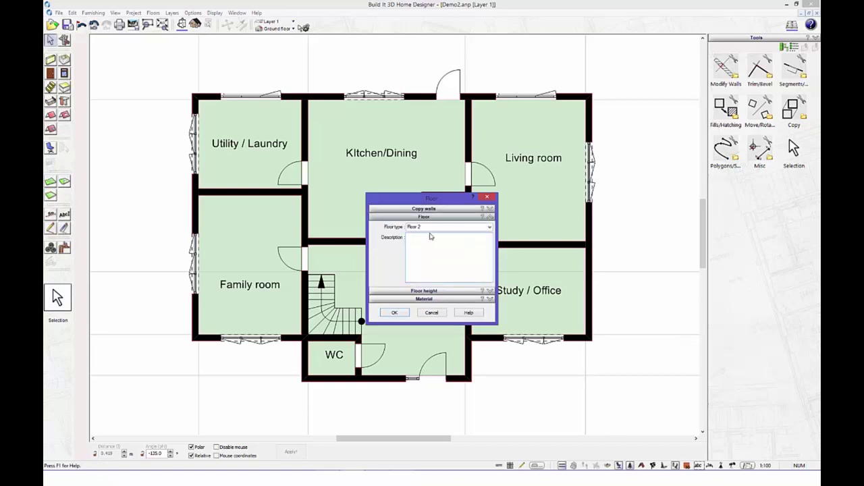
pyautogui.click(417, 295)
pyautogui.click(396, 335)
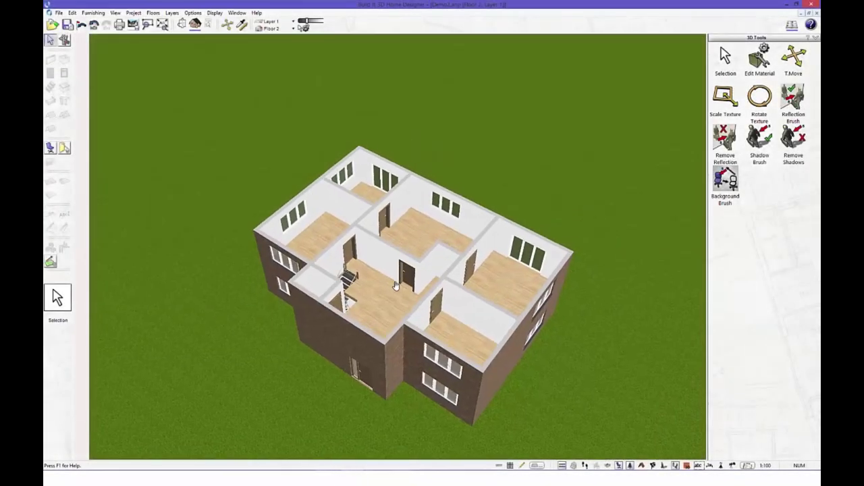
# Add windows to Floor 2's projecting front wall, one at the WC and one at the entrance hall
pyautogui.moveTo(396, 285); pyautogui.dragTo(351, 155)
pyautogui.click(182, 24)
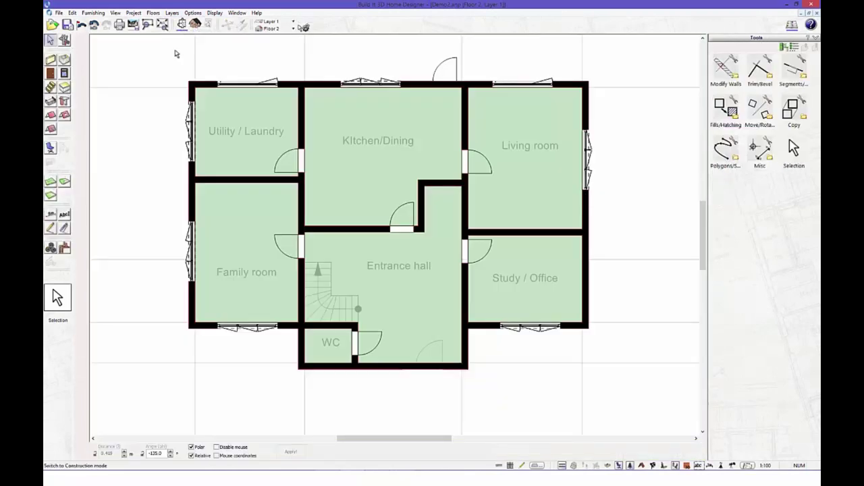
pyautogui.press('w')
pyautogui.click(412, 370)
pyautogui.click(381, 297)
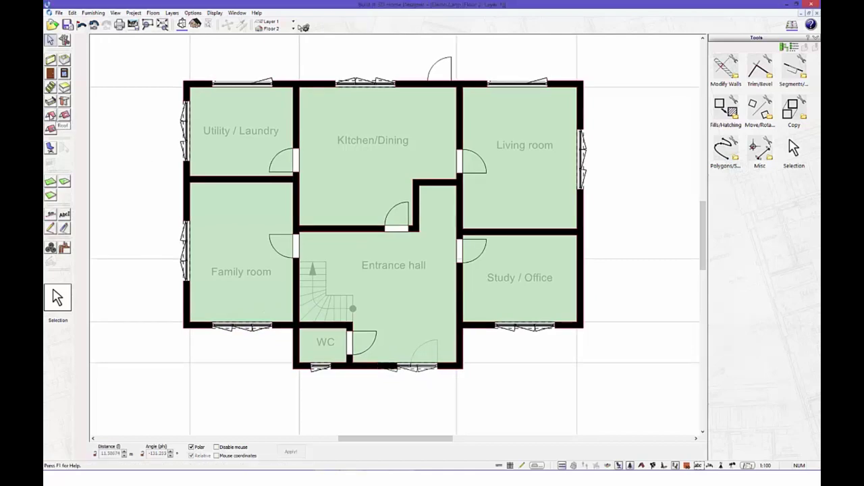
# Create a freeform roof over Floor 2 using automatic outline detection, make the Roof level active, and view it in 3D
pyautogui.click(51, 115)
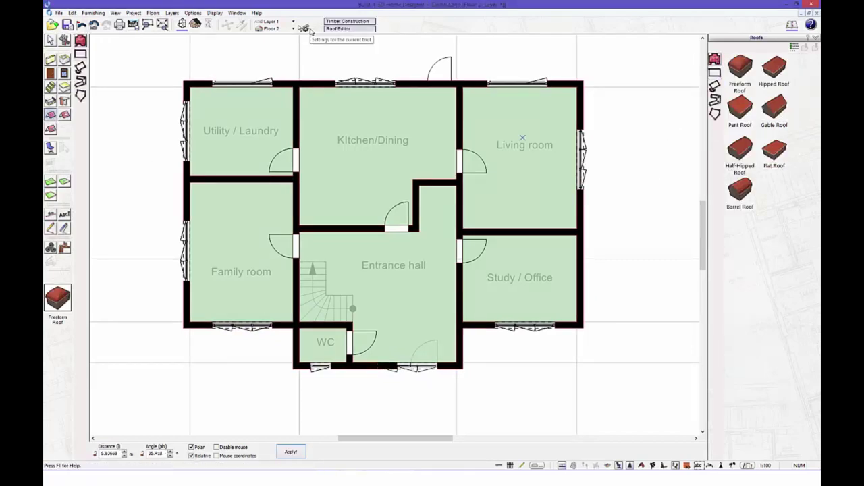
pyautogui.click(307, 29)
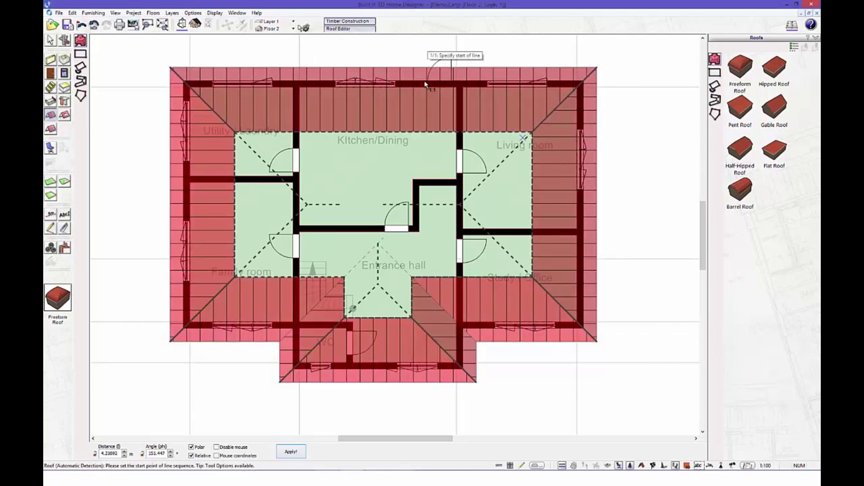
pyautogui.click(425, 89)
pyautogui.click(277, 28)
pyautogui.click(282, 46)
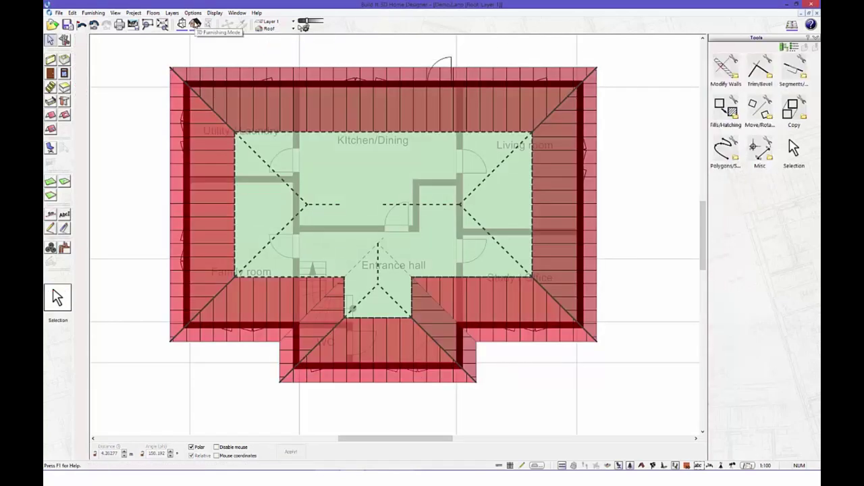
pyautogui.click(195, 24)
pyautogui.moveTo(338, 234)
pyautogui.mouseDown()
pyautogui.moveTo(318, 232)
pyautogui.moveTo(345, 236)
pyautogui.mouseUp()
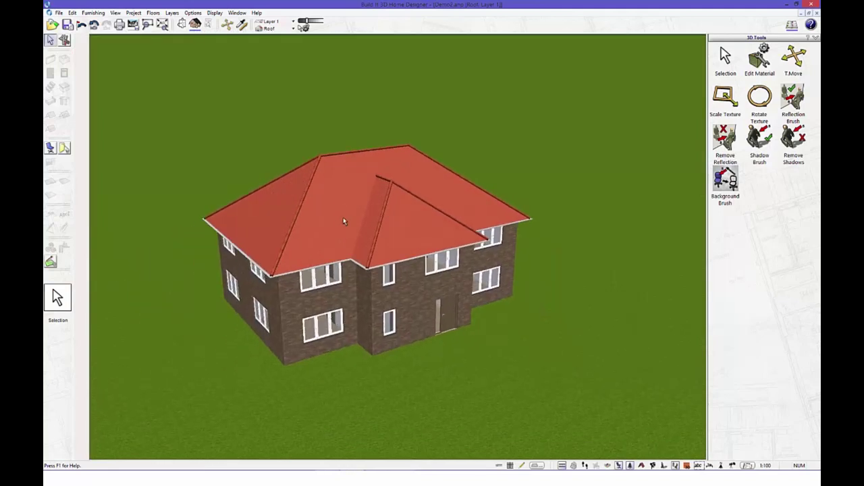
# Open the roof in the Roof Editor and set the roof side above the family room end to Gable
pyautogui.click(344, 218)
pyautogui.click(384, 29)
pyautogui.moveTo(285, 38); pyautogui.dragTo(547, 88)
pyautogui.click(424, 151)
pyautogui.click(421, 262)
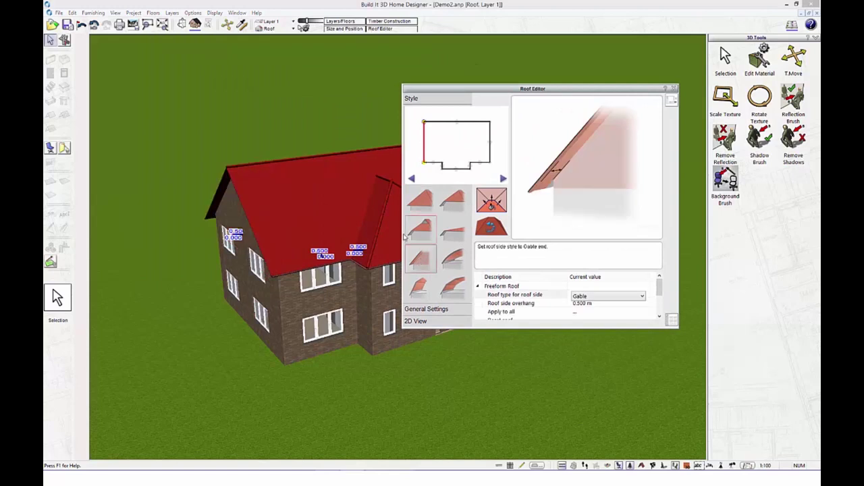
# Set the roof sides above the study end and the front projection to Gable and close the Roof Editor
pyautogui.click(489, 161)
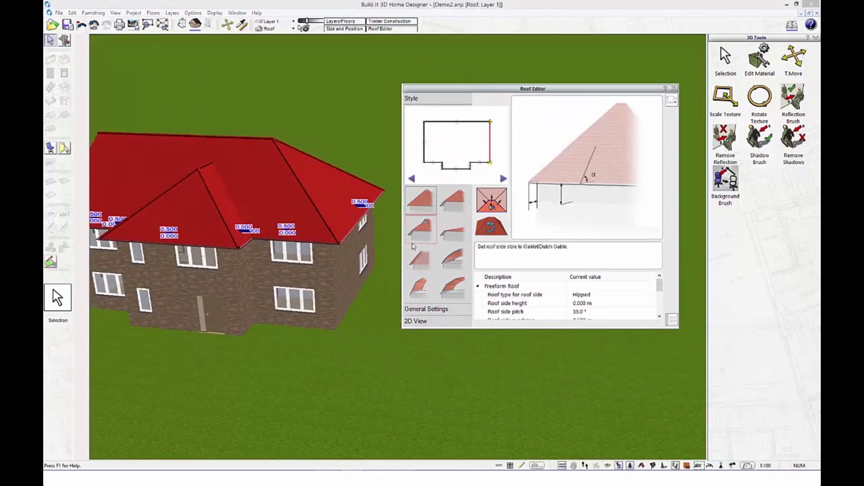
pyautogui.click(420, 258)
pyautogui.click(456, 168)
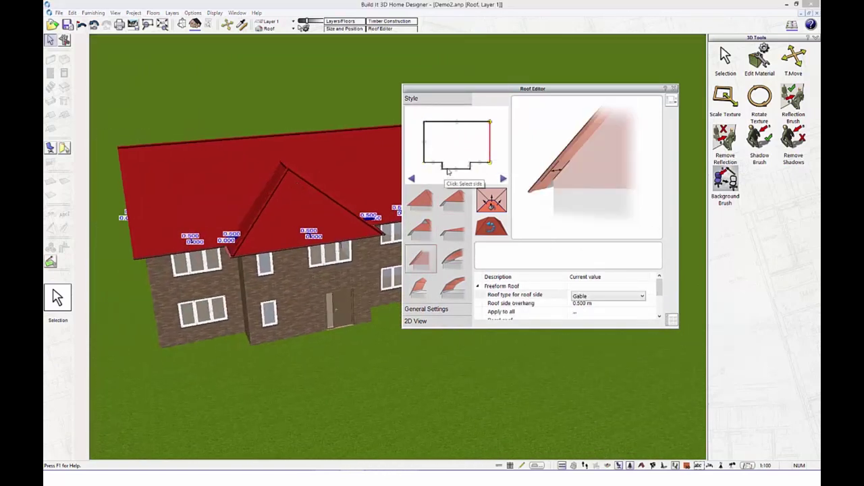
pyautogui.click(420, 258)
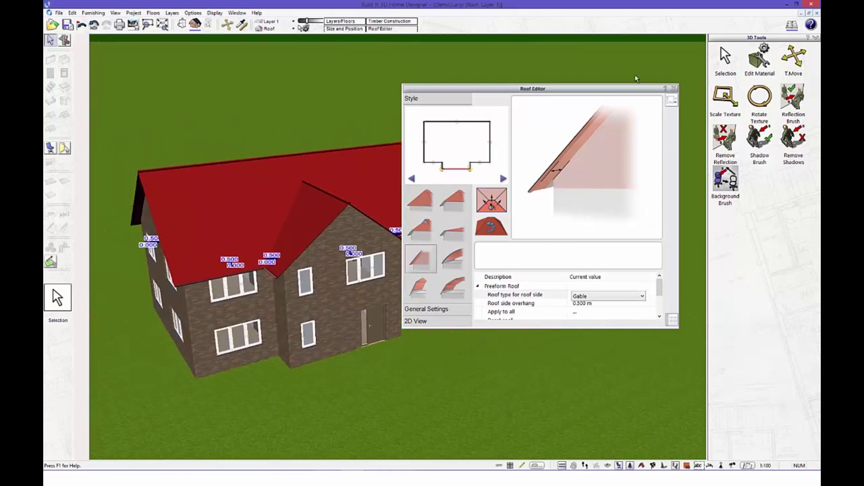
pyautogui.click(673, 89)
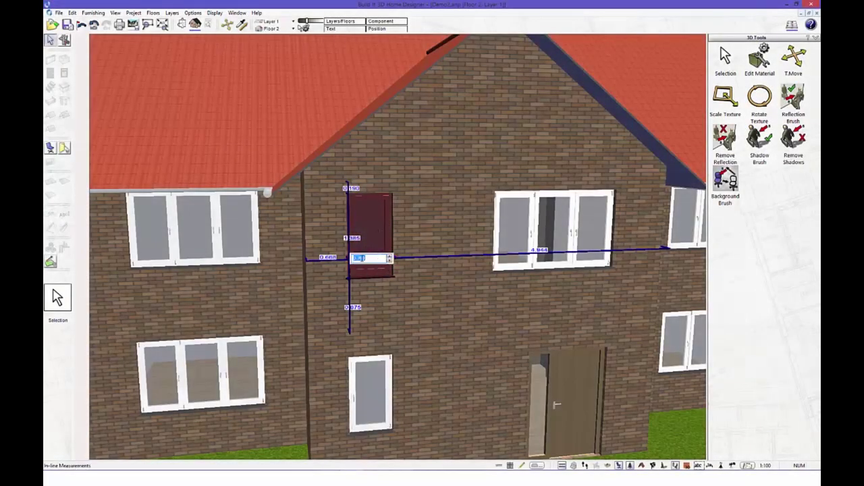
# Widen the upper-floor window above the WC window to 1.200 m
pyautogui.click(389, 256)
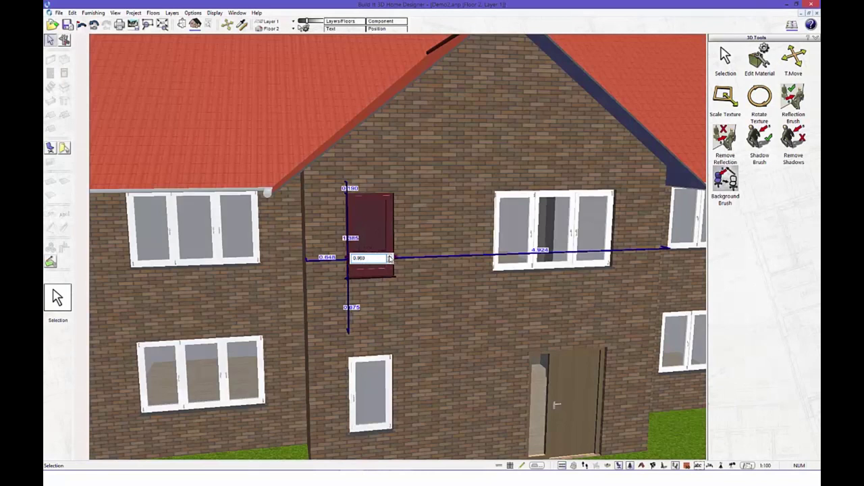
pyautogui.click(389, 256)
pyautogui.click(389, 256)
pyautogui.click(388, 256)
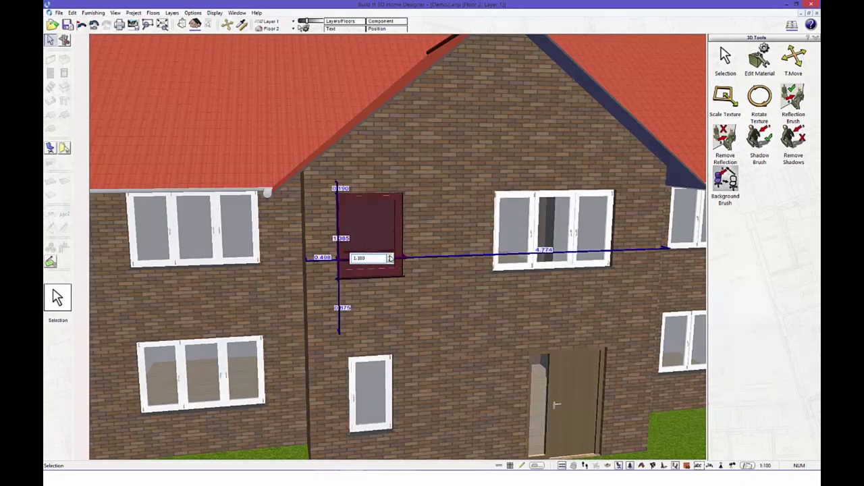
pyautogui.scroll(1, 390, 259)
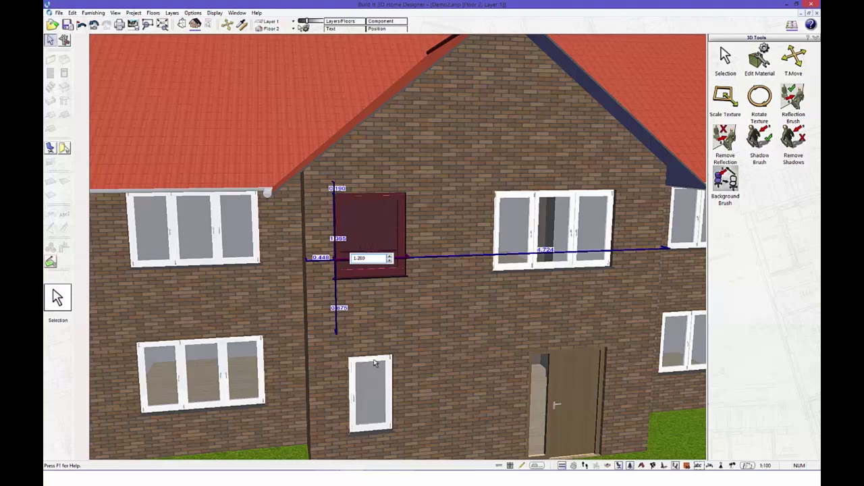
pyautogui.press('Escape')
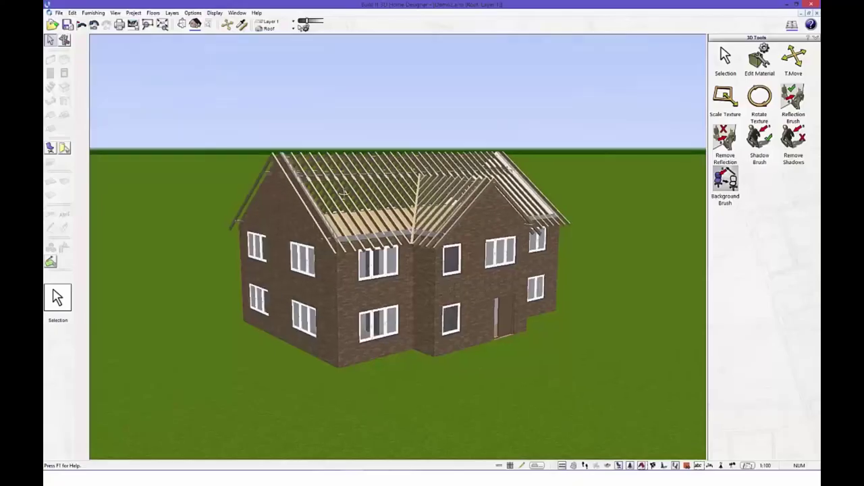
# Apply the Red_roof_03 material from the ELECO roof collection to the roof surface
pyautogui.moveTo(353, 155); pyautogui.dragTo(354, 191)
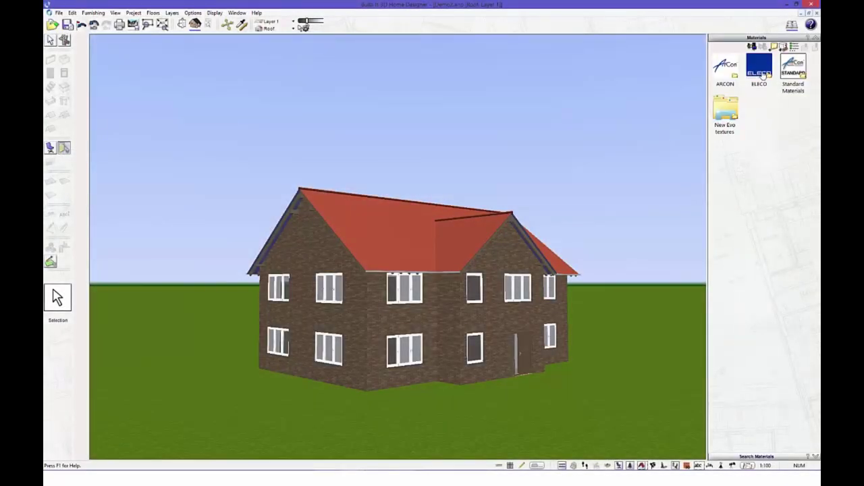
pyautogui.doubleClick(761, 73)
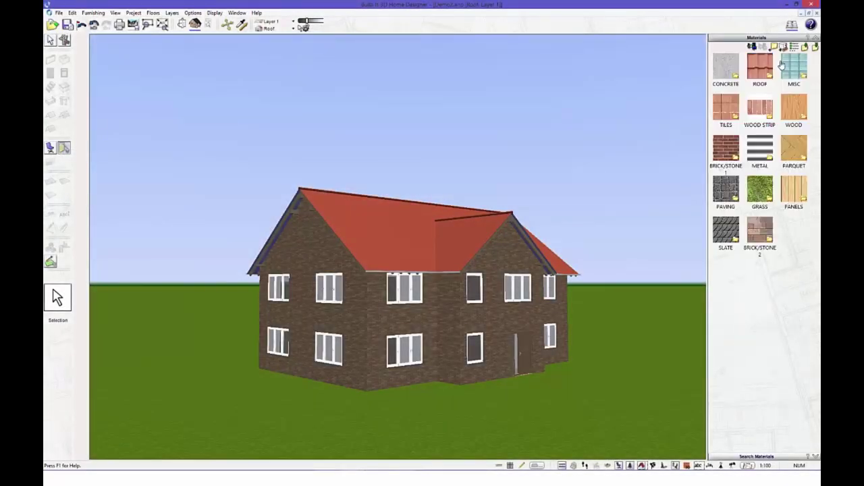
pyautogui.click(796, 74)
pyautogui.click(409, 224)
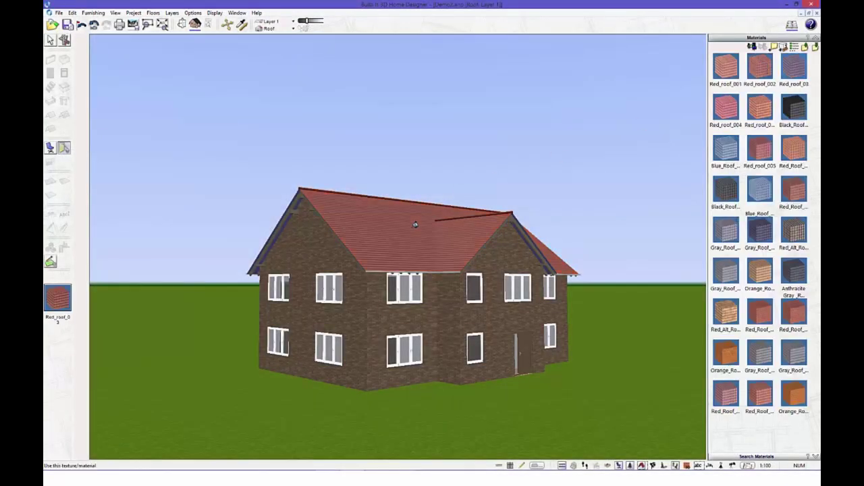
# Apply the Panel_053 material to the two side gable ends and the front gable
pyautogui.click(803, 48)
pyautogui.doubleClick(795, 202)
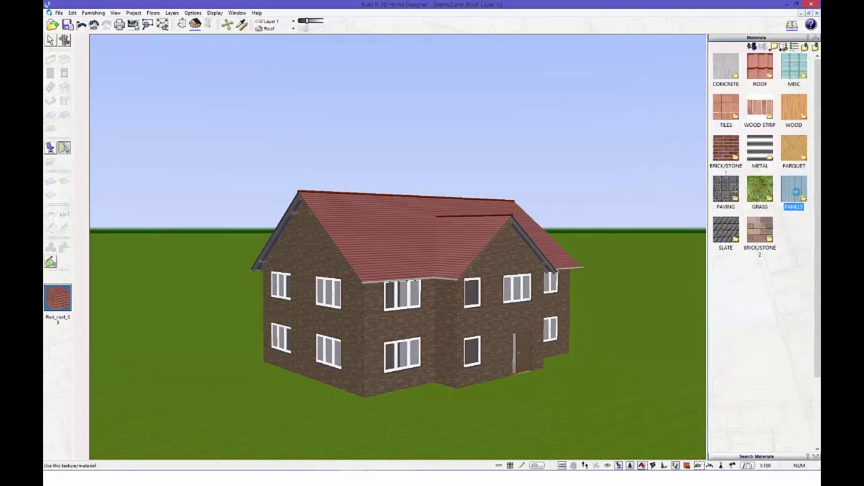
pyautogui.moveTo(817, 231); pyautogui.dragTo(818, 407)
pyautogui.click(759, 433)
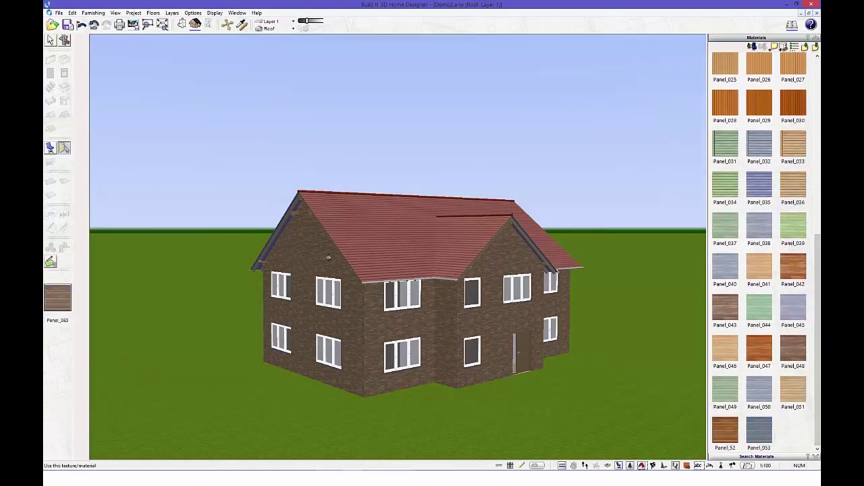
pyautogui.click(318, 247)
pyautogui.click(508, 248)
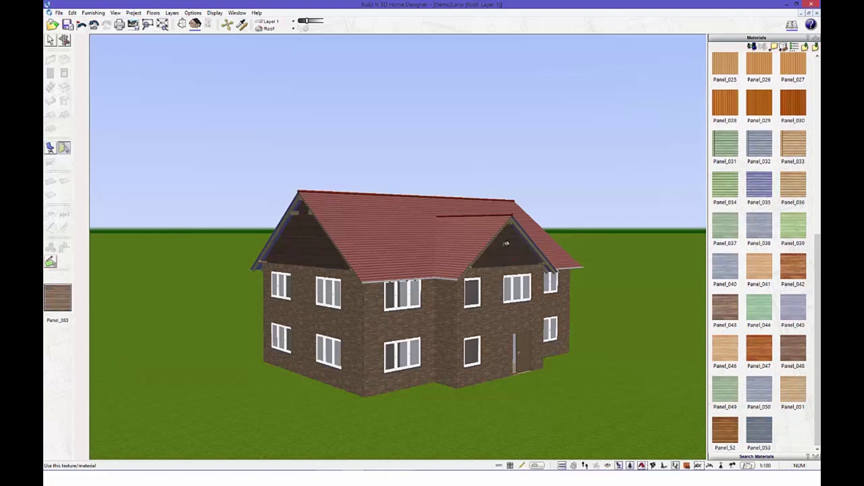
pyautogui.moveTo(506, 243); pyautogui.dragTo(555, 239)
pyautogui.click(555, 239)
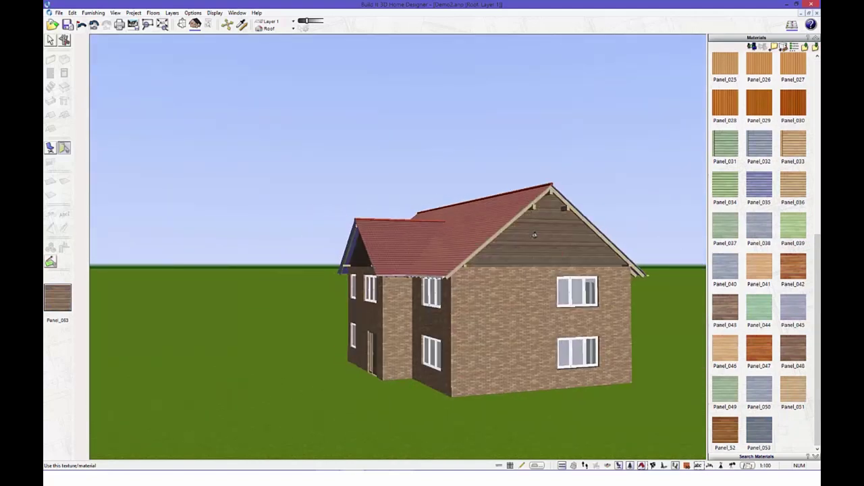
# Use Scale Texture on the panel cladding of the side gable end
pyautogui.click(66, 41)
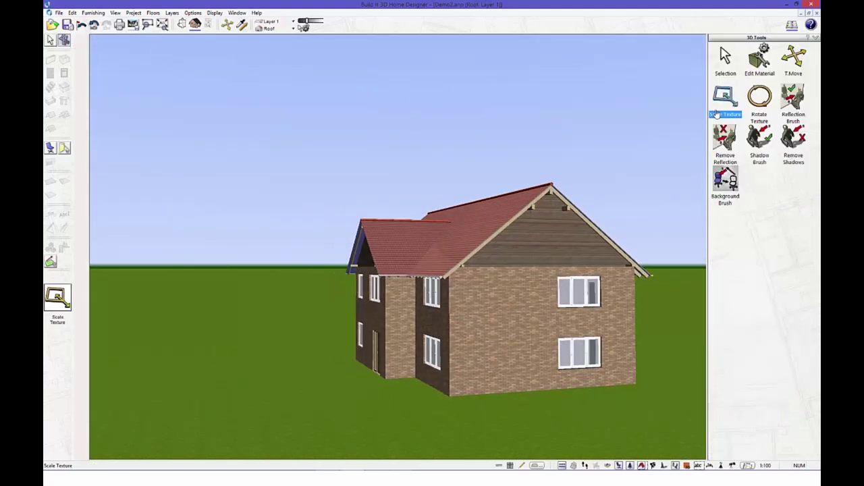
pyautogui.scroll(3, 560, 245)
pyautogui.moveTo(560, 244); pyautogui.dragTo(387, 220, button='middle')
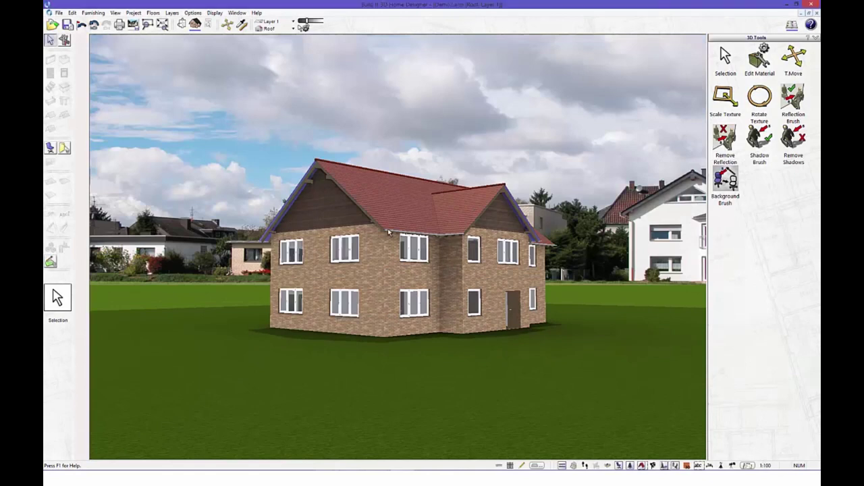
# Paint a Paving with drainage area onto the ground along the front and sides of the house
pyautogui.moveTo(397, 268)
pyautogui.mouseDown()
pyautogui.moveTo(382, 264)
pyautogui.moveTo(393, 267)
pyautogui.mouseUp()
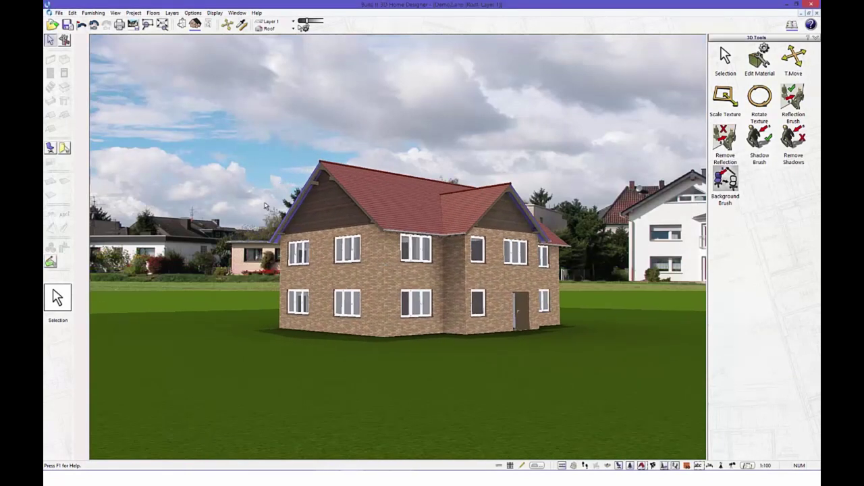
pyautogui.click(50, 259)
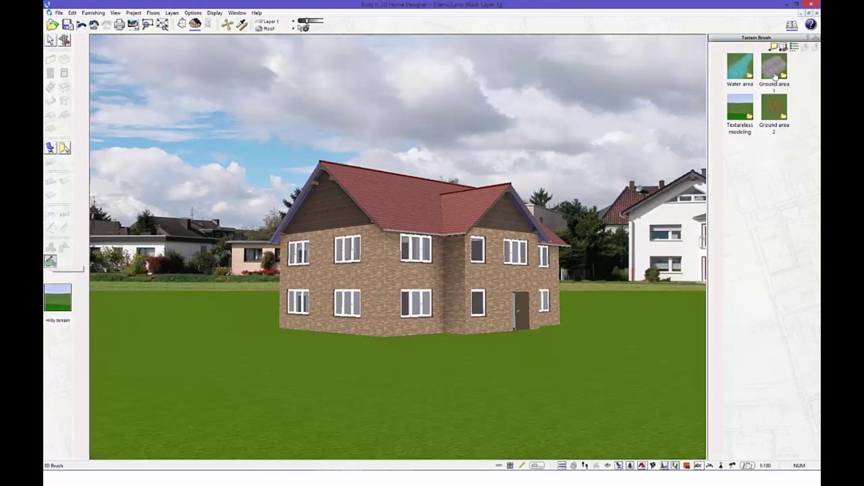
pyautogui.doubleClick(771, 75)
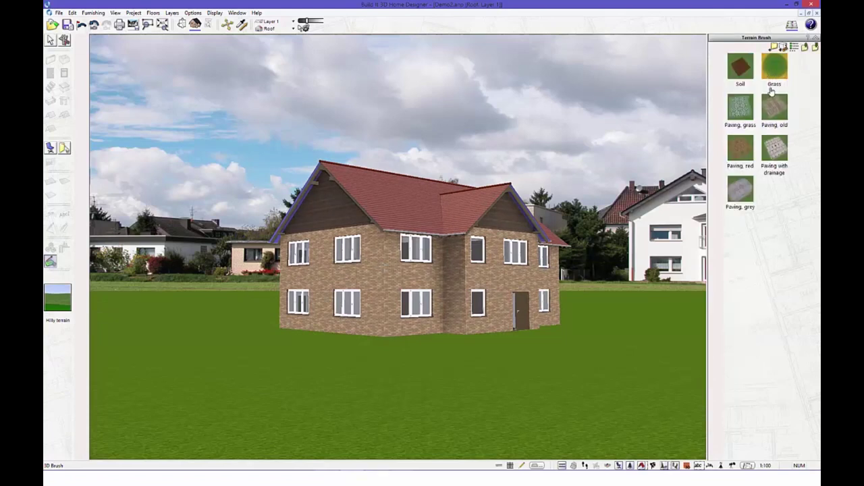
pyautogui.click(779, 150)
pyautogui.moveTo(450, 347); pyautogui.dragTo(356, 343)
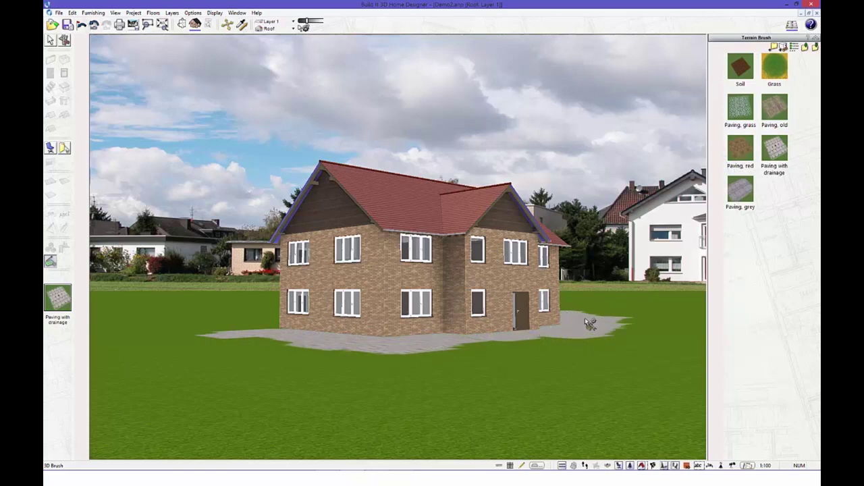
pyautogui.moveTo(532, 345)
pyautogui.mouseDown()
pyautogui.moveTo(452, 358)
pyautogui.moveTo(365, 356)
pyautogui.mouseUp()
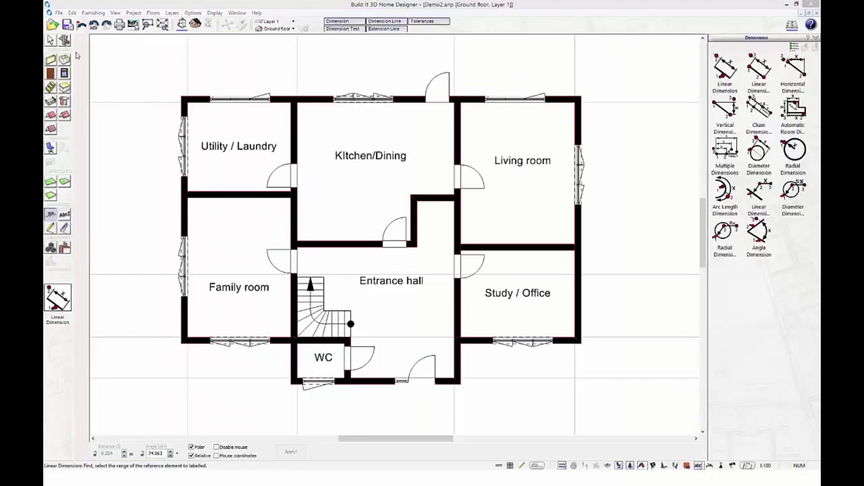
# Add linear dimensions outside the ground floor plan for the overall rear width and both side walls
pyautogui.click(297, 67)
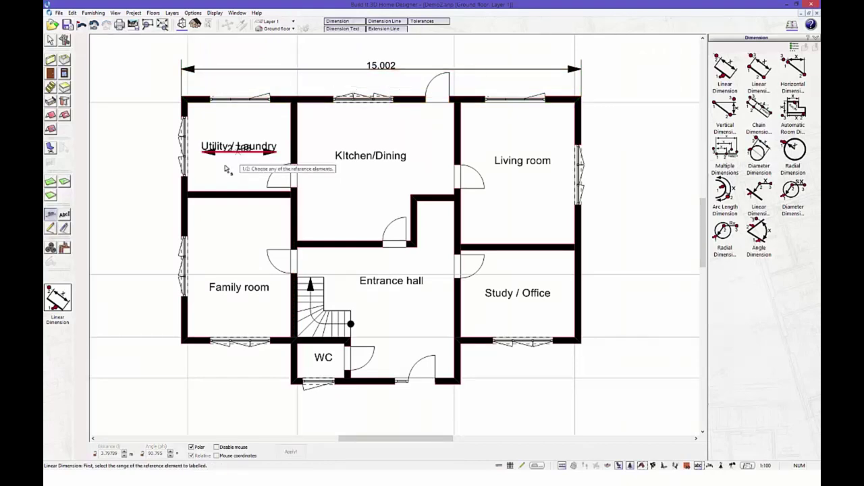
pyautogui.click(181, 215)
pyautogui.click(154, 216)
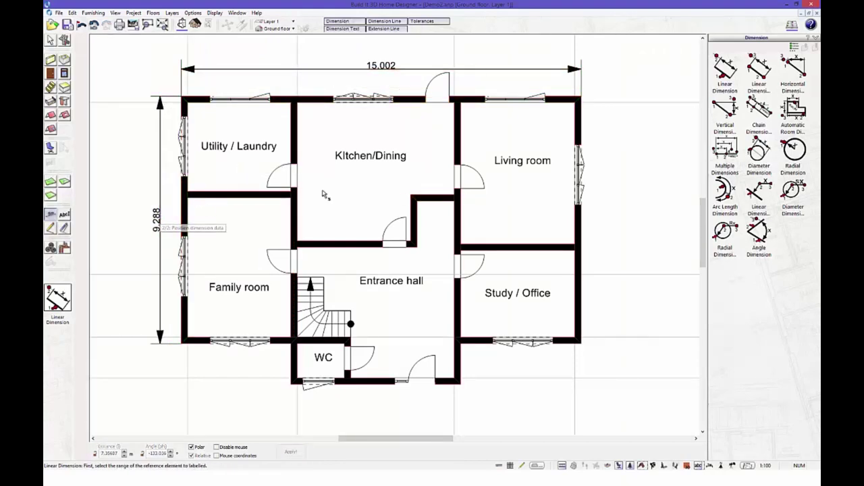
pyautogui.click(588, 139)
pyautogui.click(605, 140)
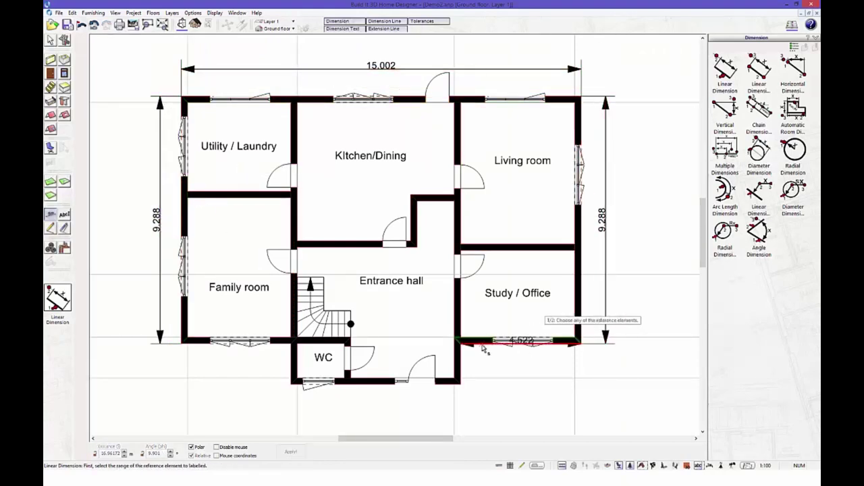
# Add linear dimensions below the front walls of the study, the family room and the projecting entrance section
pyautogui.click(483, 341)
pyautogui.click(481, 359)
pyautogui.click(209, 348)
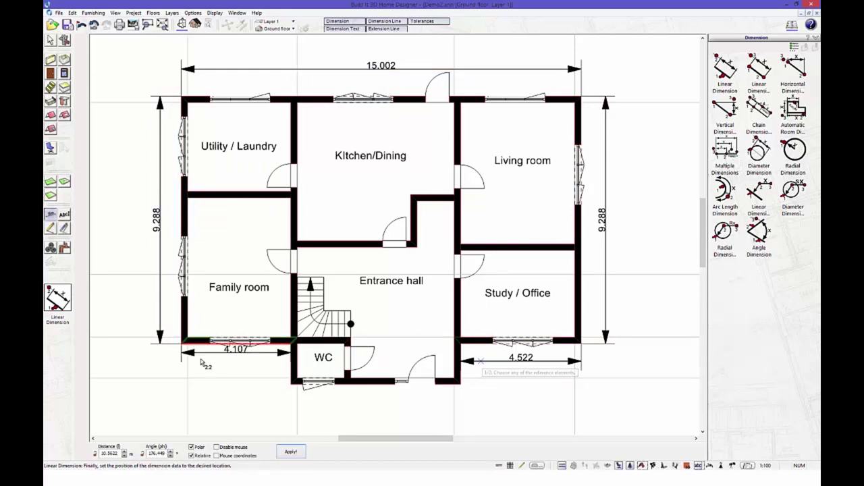
pyautogui.click(204, 360)
pyautogui.click(372, 388)
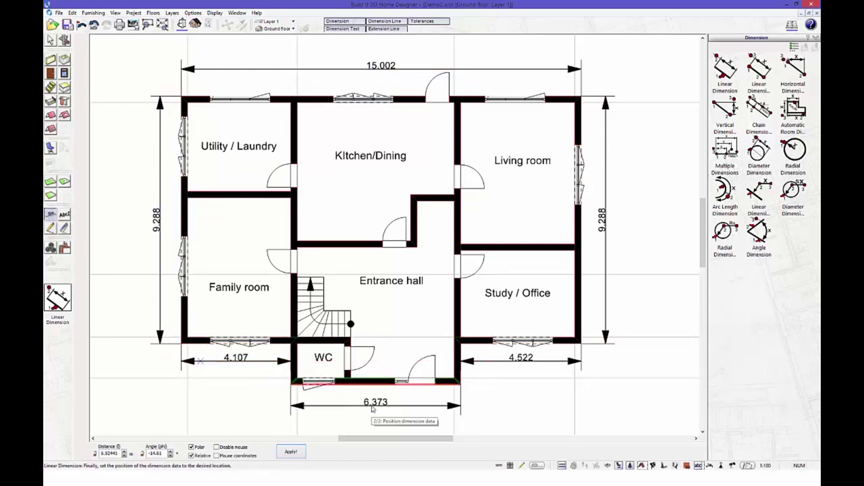
pyautogui.click(390, 404)
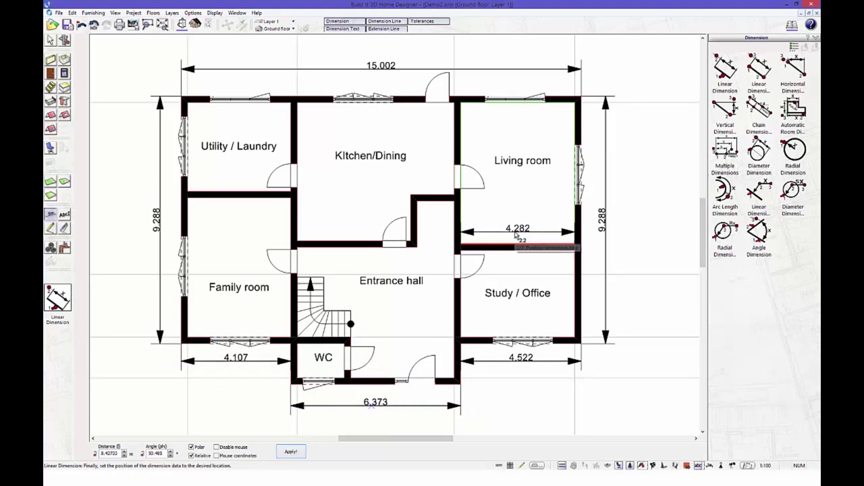
# Add linear dimensions inside the plan for the interior widths of the living room and the kitchen/dining room
pyautogui.click(516, 235)
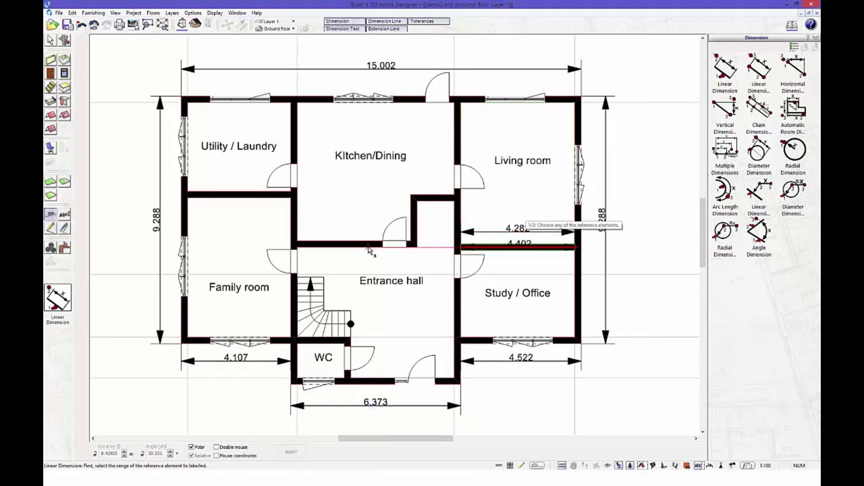
pyautogui.click(382, 244)
pyautogui.click(382, 212)
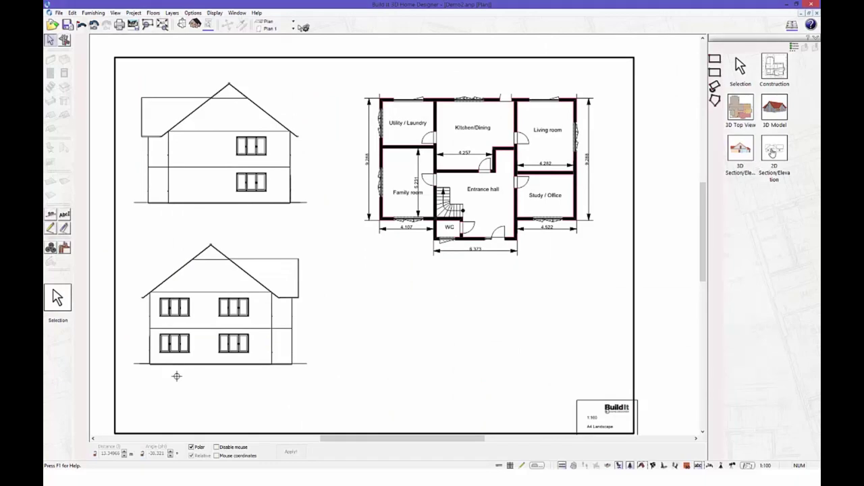
# Place a 2D Section/Elevation view on the plan sheet in the empty area below the ground floor plan
pyautogui.click(773, 150)
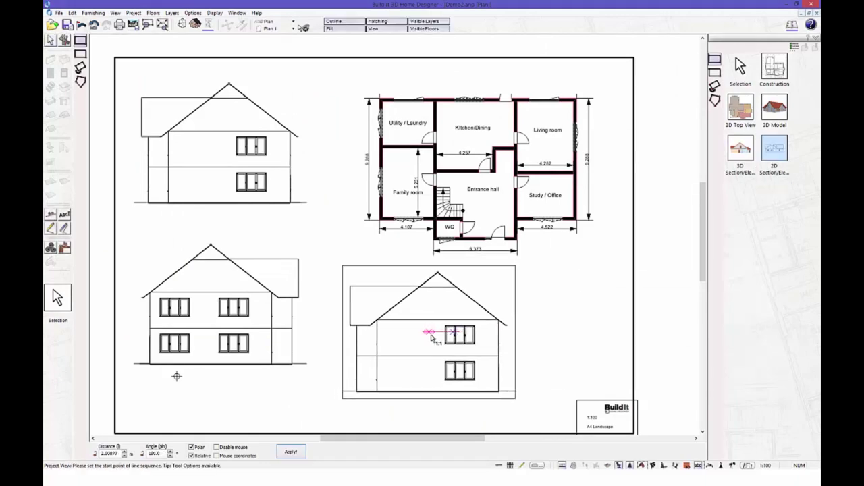
pyautogui.click(433, 333)
pyautogui.click(51, 40)
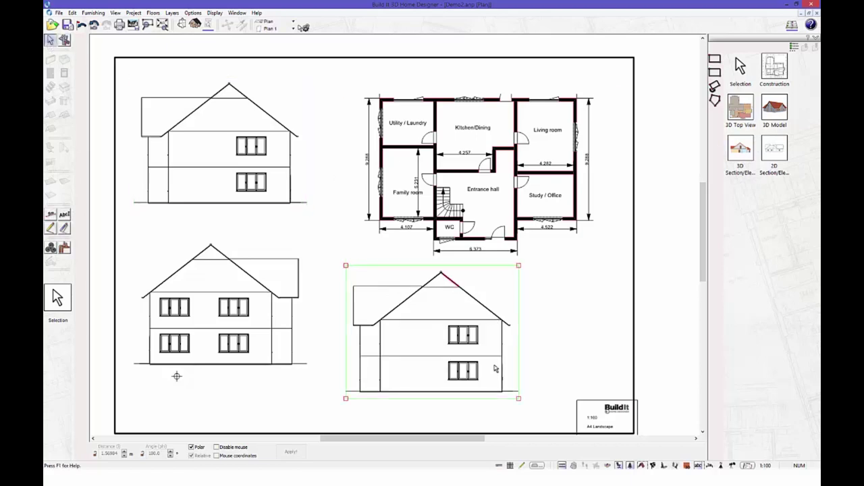
# Set the view direction of the elevation below the floor plan to Bottom
pyautogui.click(521, 402)
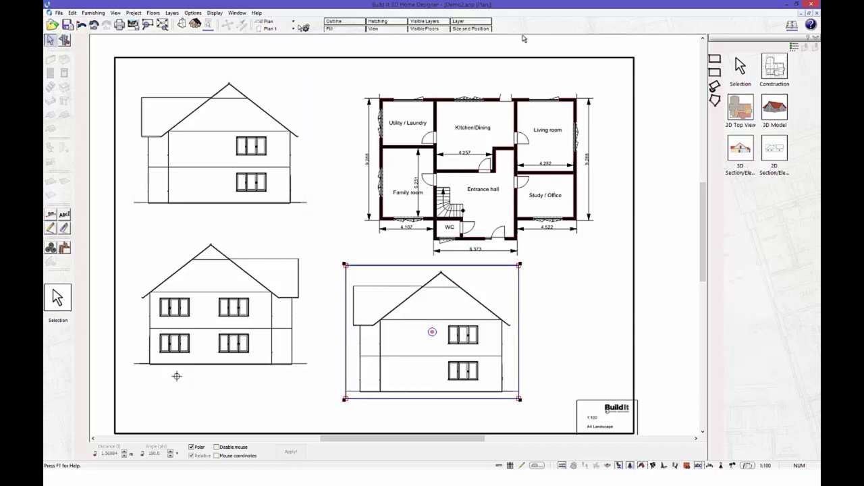
pyautogui.click(386, 29)
pyautogui.click(378, 50)
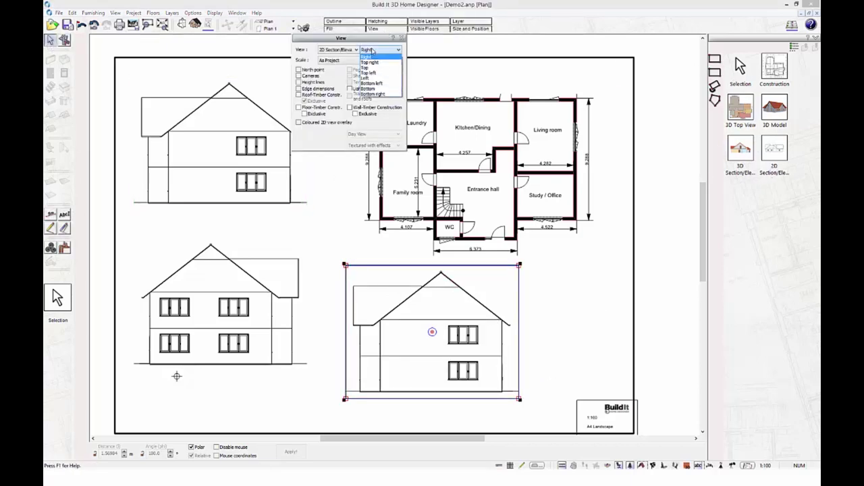
pyautogui.click(370, 88)
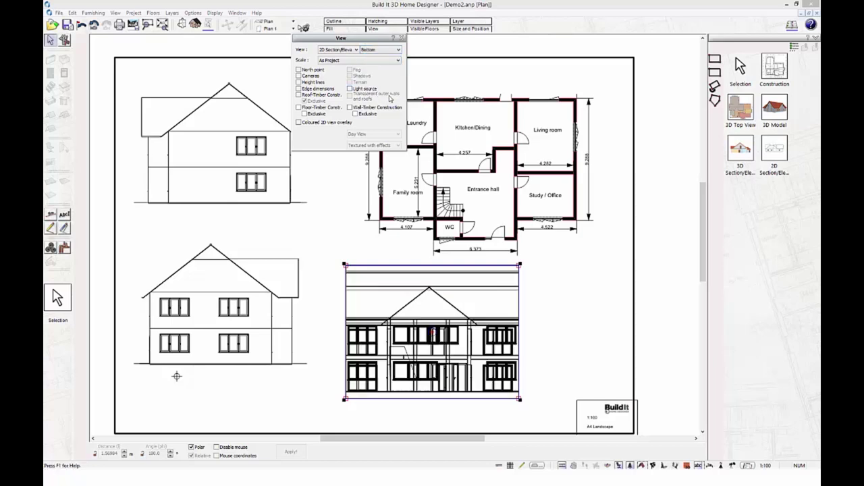